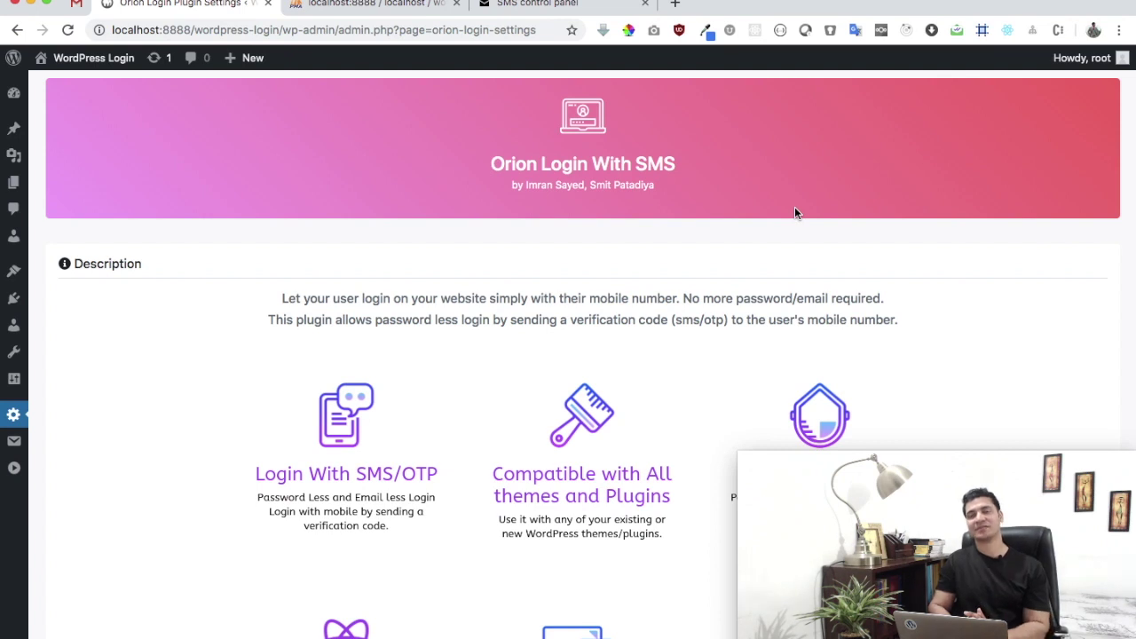
- Glance at the MSG91 API keys page, dismiss the disk space warning and pause the recorder
{"action": "left_click", "coordinate": [568, 6]}
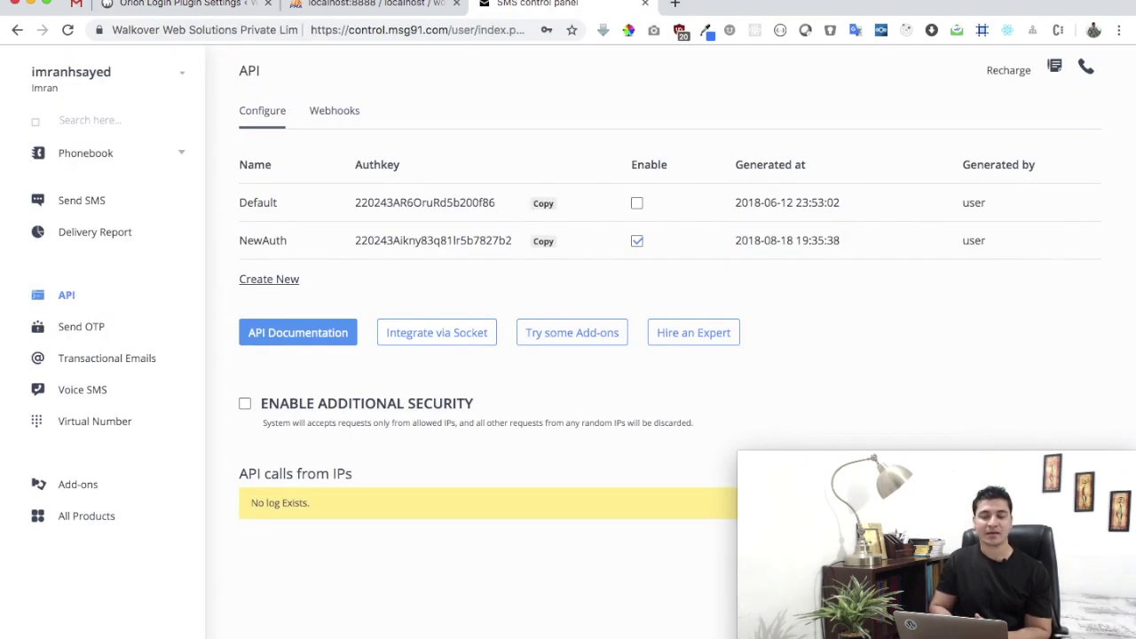
{"action": "left_click", "coordinate": [187, 5]}
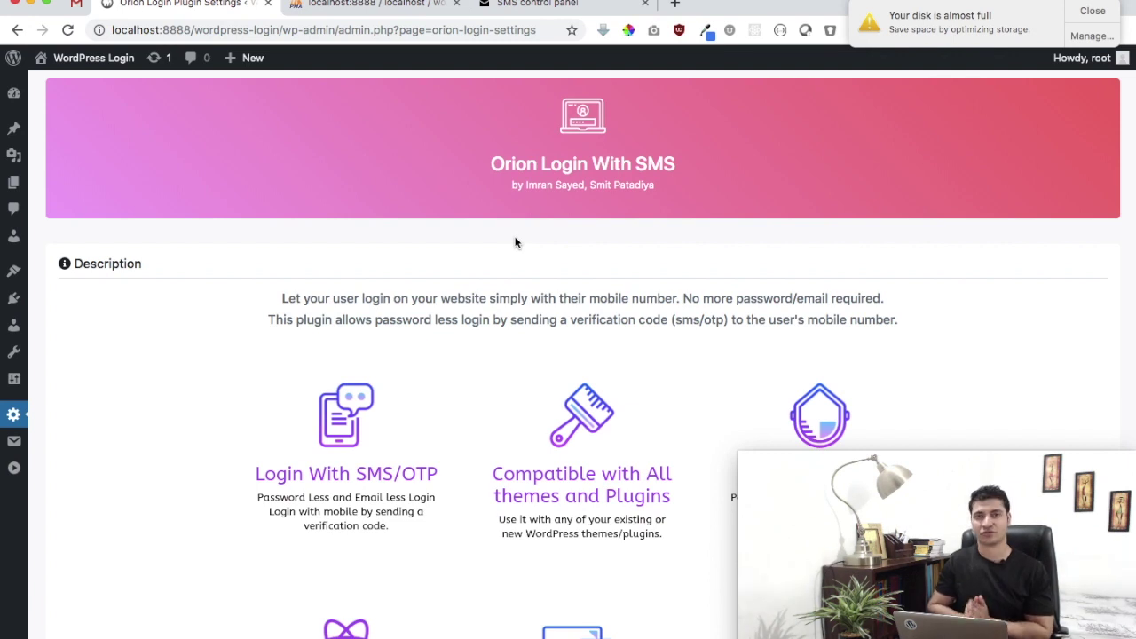
{"action": "left_click", "coordinate": [1097, 17]}
{"action": "left_click", "coordinate": [657, 1]}
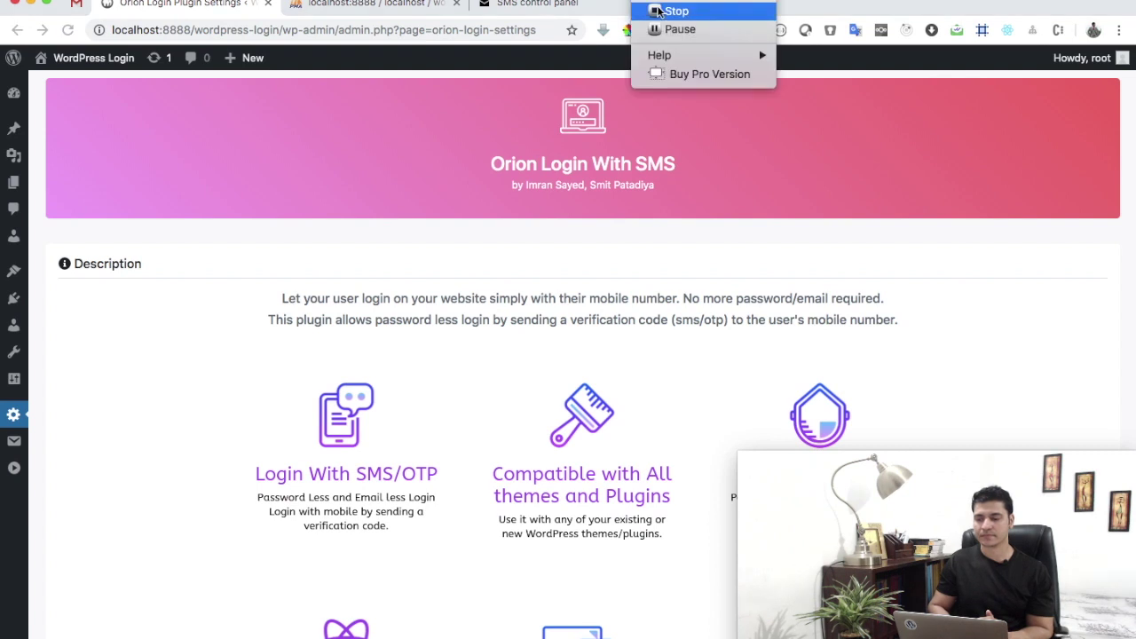
{"action": "left_click", "coordinate": [661, 29]}
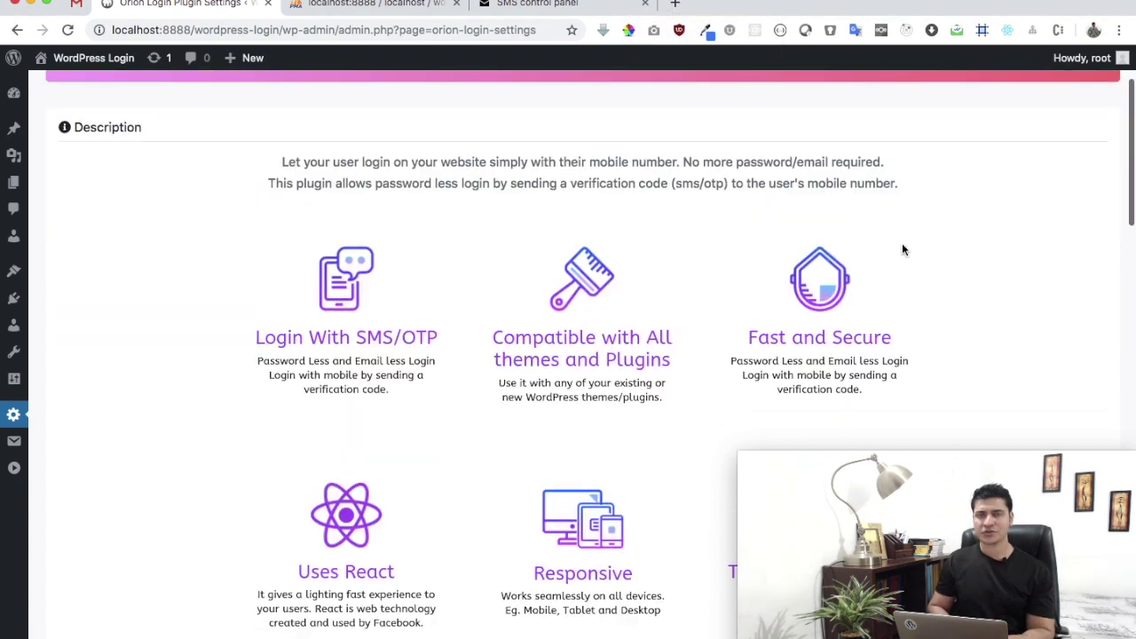
- Scroll through the Orion Login features and gateway list down to SMS API Configuration
{"action": "scroll", "coordinate": [902, 242], "scroll_direction": "down", "scroll_amount": 2}
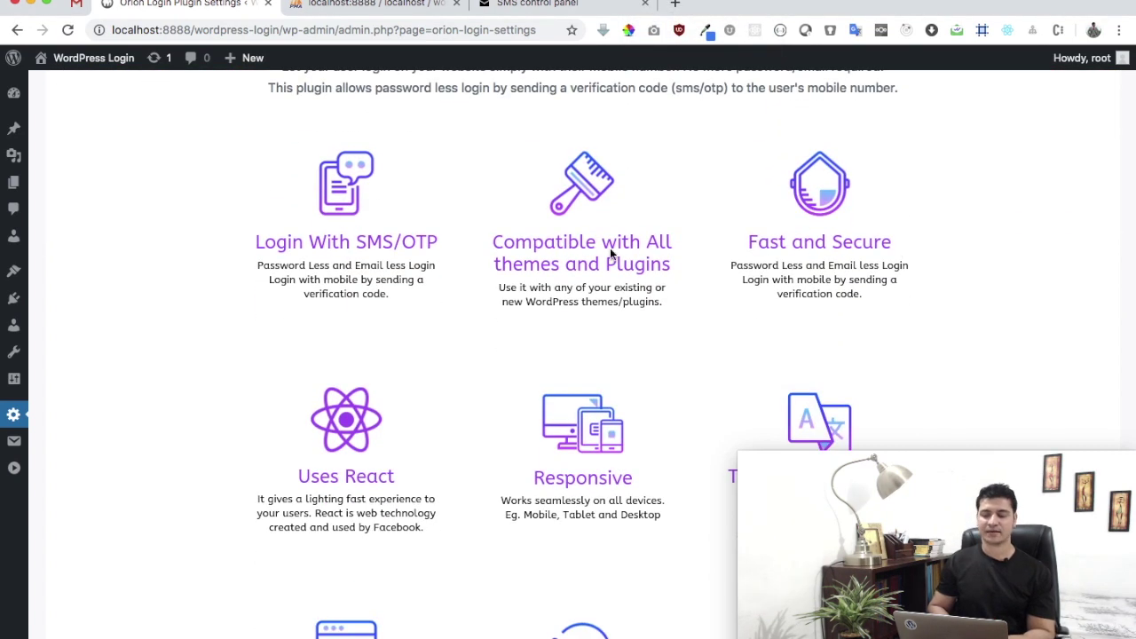
{"action": "scroll", "coordinate": [626, 252], "scroll_direction": "down", "scroll_amount": 1}
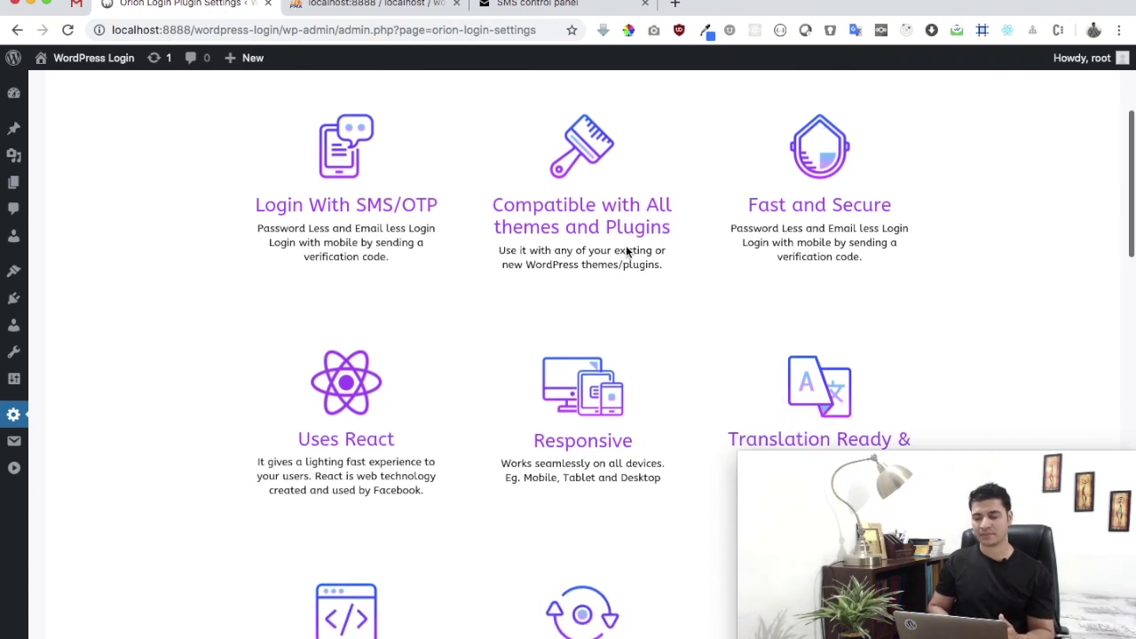
{"action": "scroll", "coordinate": [769, 258], "scroll_direction": "down", "scroll_amount": 2}
{"action": "scroll", "coordinate": [769, 259], "scroll_direction": "down", "scroll_amount": 1}
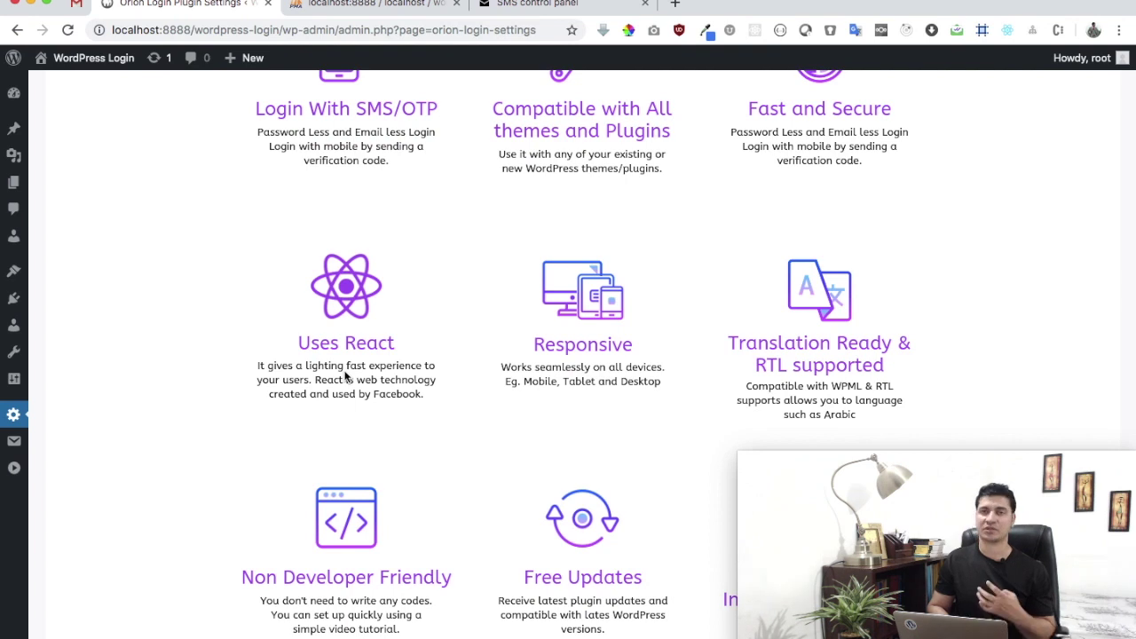
{"action": "scroll", "coordinate": [347, 376], "scroll_direction": "down", "scroll_amount": 2}
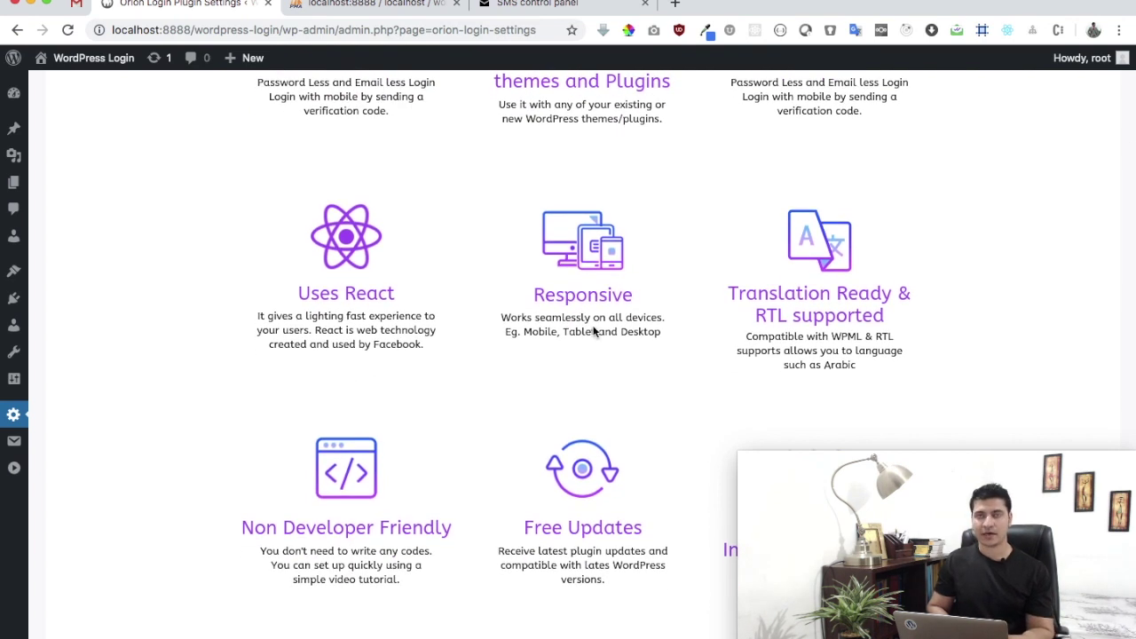
{"action": "scroll", "coordinate": [595, 331], "scroll_direction": "down", "scroll_amount": 5}
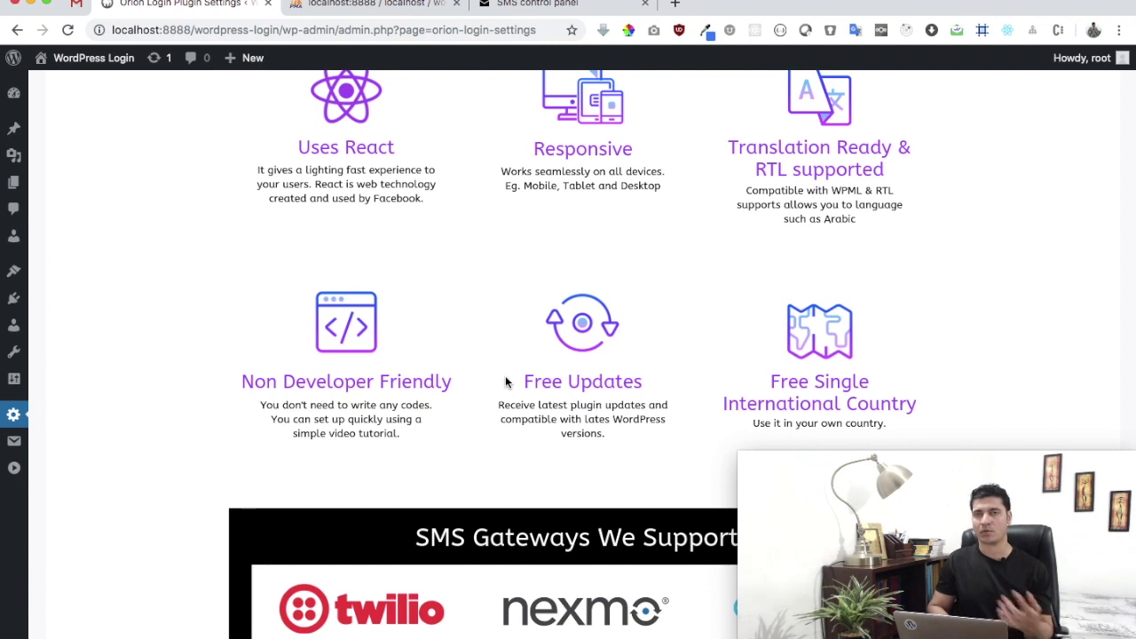
{"action": "scroll", "coordinate": [506, 382], "scroll_direction": "down", "scroll_amount": 2}
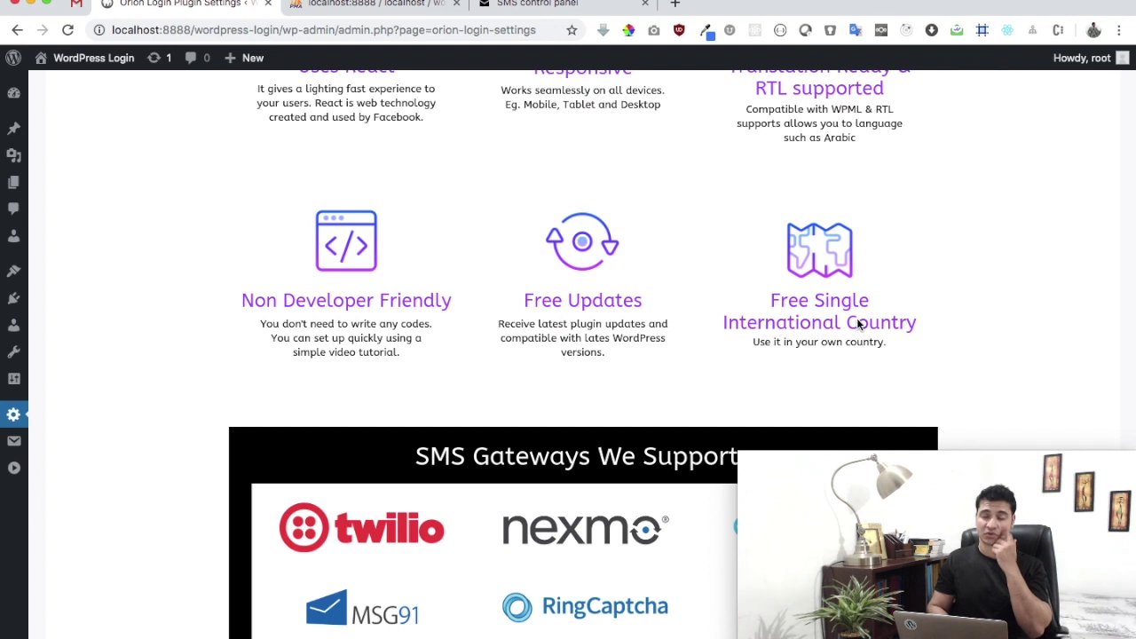
{"action": "scroll", "coordinate": [858, 322], "scroll_direction": "down", "scroll_amount": 5}
{"action": "scroll", "coordinate": [858, 321], "scroll_direction": "up", "scroll_amount": 2}
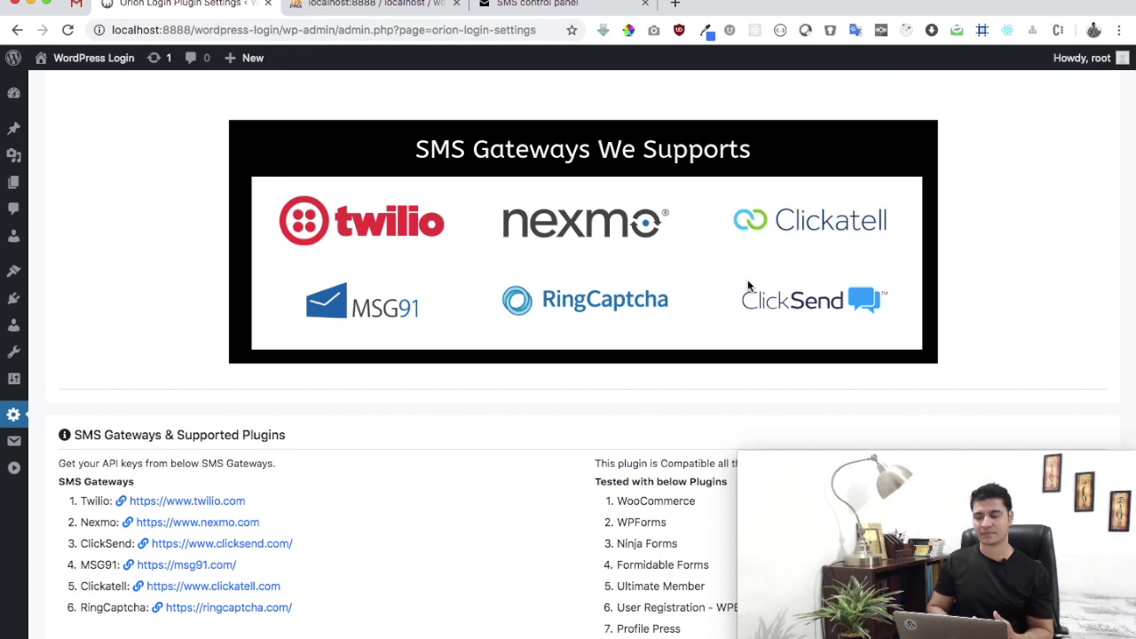
{"action": "scroll", "coordinate": [748, 302], "scroll_direction": "down", "scroll_amount": 5}
{"action": "scroll", "coordinate": [748, 305], "scroll_direction": "up", "scroll_amount": 1}
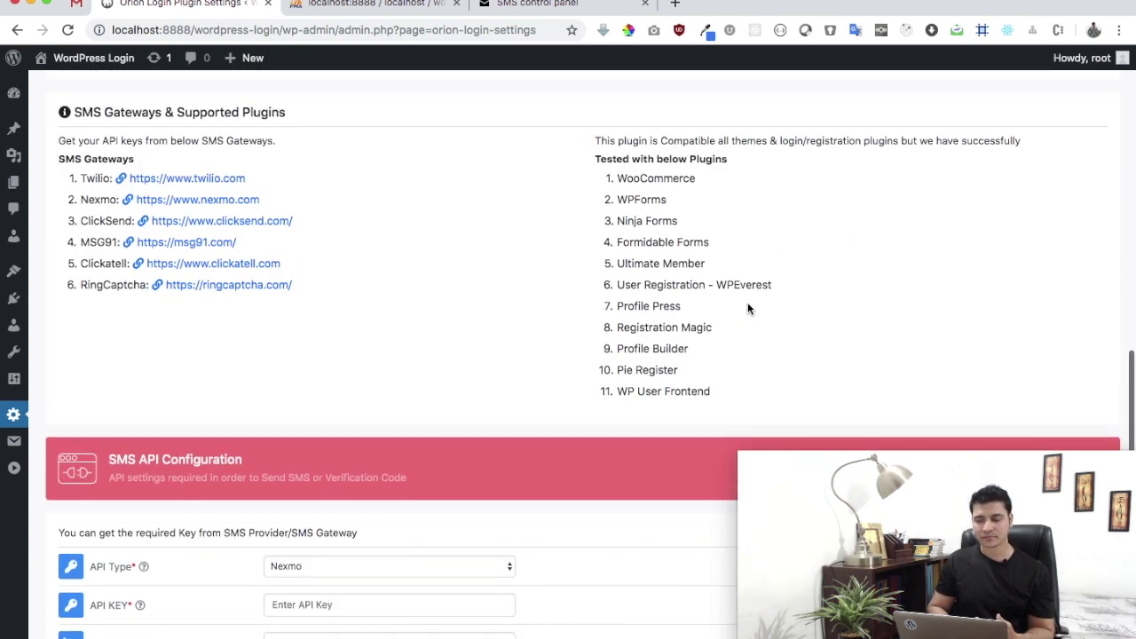
{"action": "scroll", "coordinate": [708, 256], "scroll_direction": "up", "scroll_amount": 3}
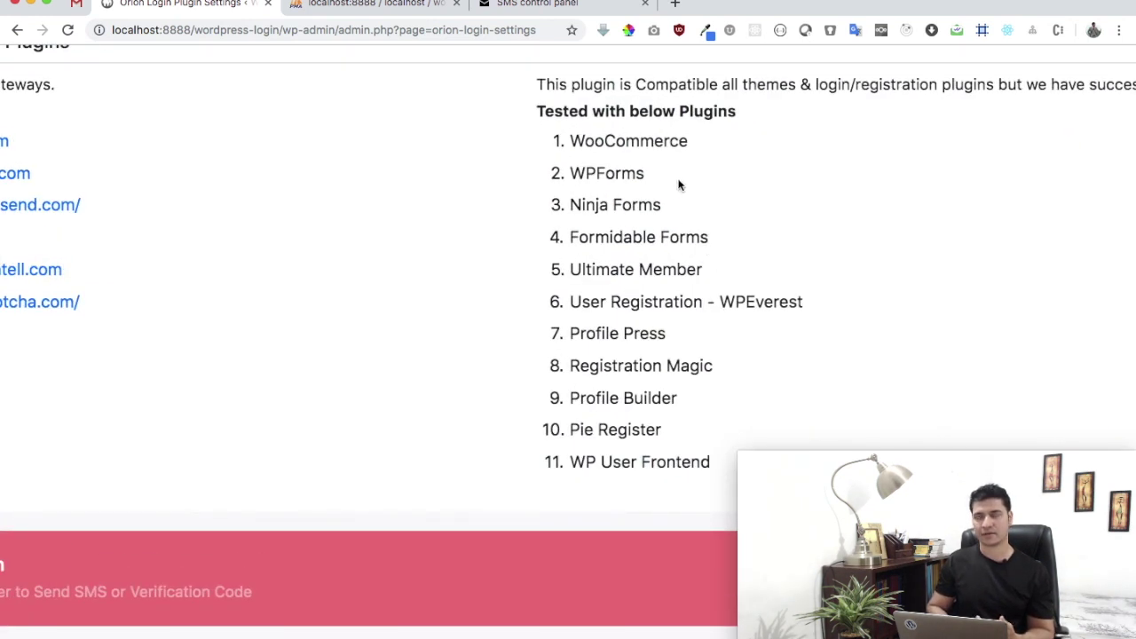
{"action": "scroll", "coordinate": [695, 234], "scroll_direction": "down", "scroll_amount": 3}
{"action": "scroll", "coordinate": [697, 237], "scroll_direction": "down", "scroll_amount": 5}
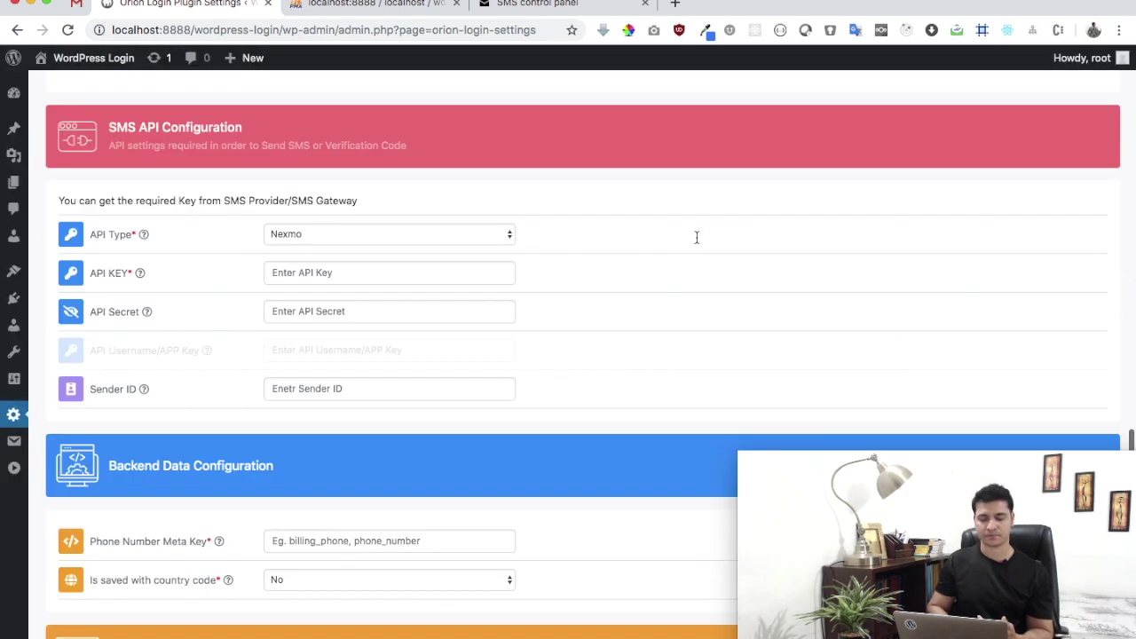
{"action": "scroll", "coordinate": [697, 237], "scroll_direction": "down", "scroll_amount": 2}
{"action": "scroll", "coordinate": [696, 237], "scroll_direction": "up", "scroll_amount": 1}
{"action": "scroll", "coordinate": [696, 237], "scroll_direction": "up", "scroll_amount": 3}
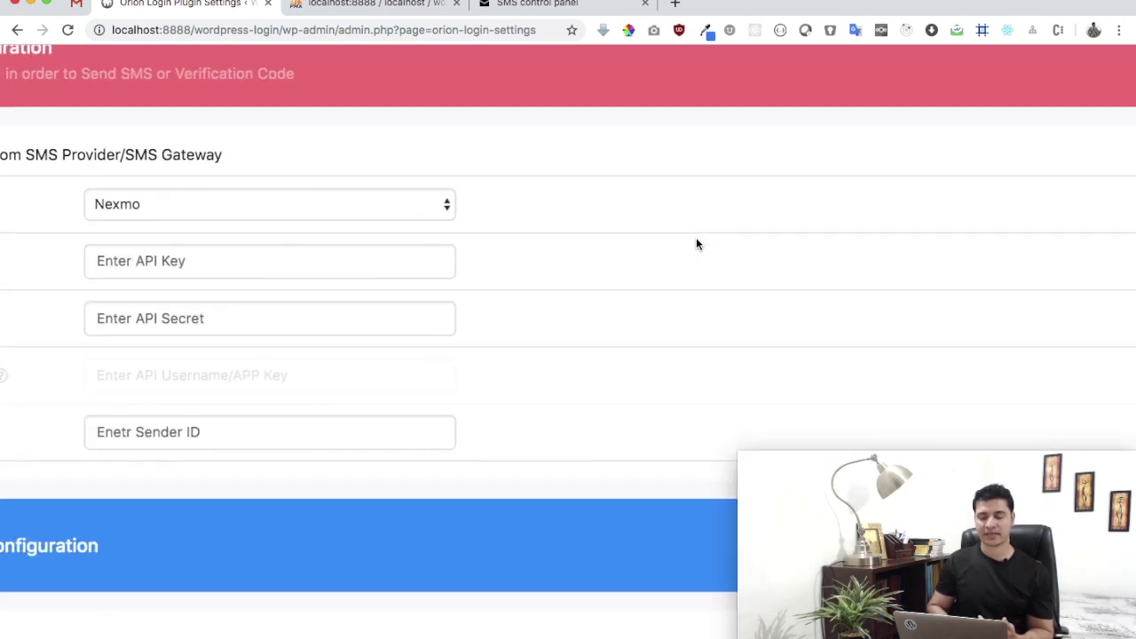
{"action": "scroll", "coordinate": [696, 245], "scroll_direction": "down", "scroll_amount": 3}
- Set the SMS API type to MSG91 - Standard and switch to the MSG91 API keys page
{"action": "left_click", "coordinate": [521, 216]}
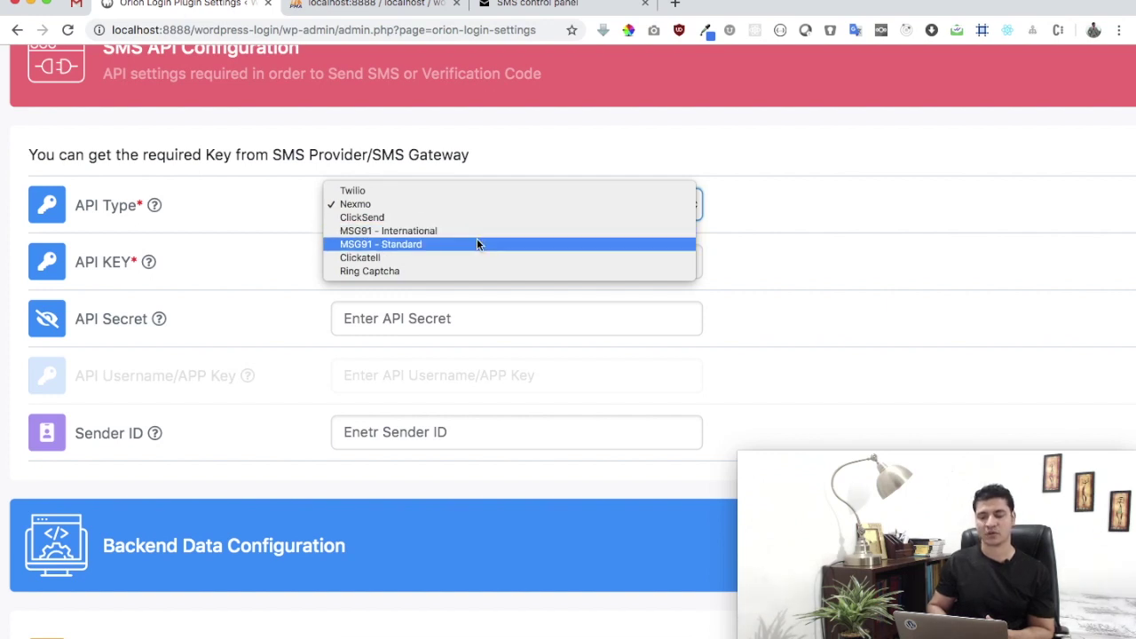
{"action": "left_click", "coordinate": [477, 240]}
{"action": "left_click", "coordinate": [731, 232]}
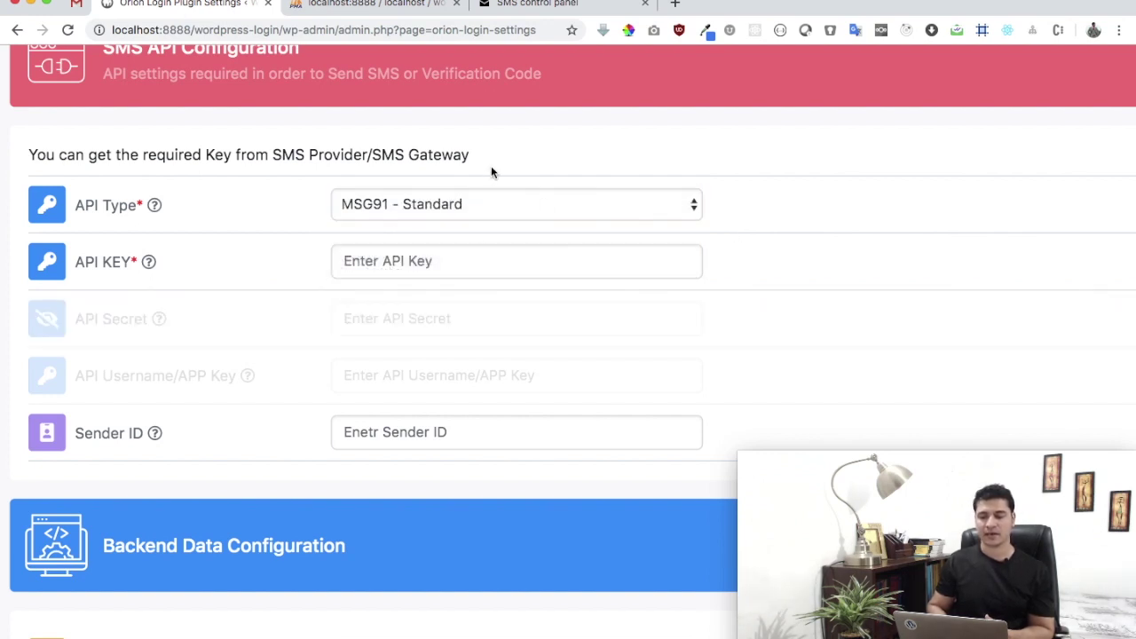
{"action": "left_click", "coordinate": [555, 7]}
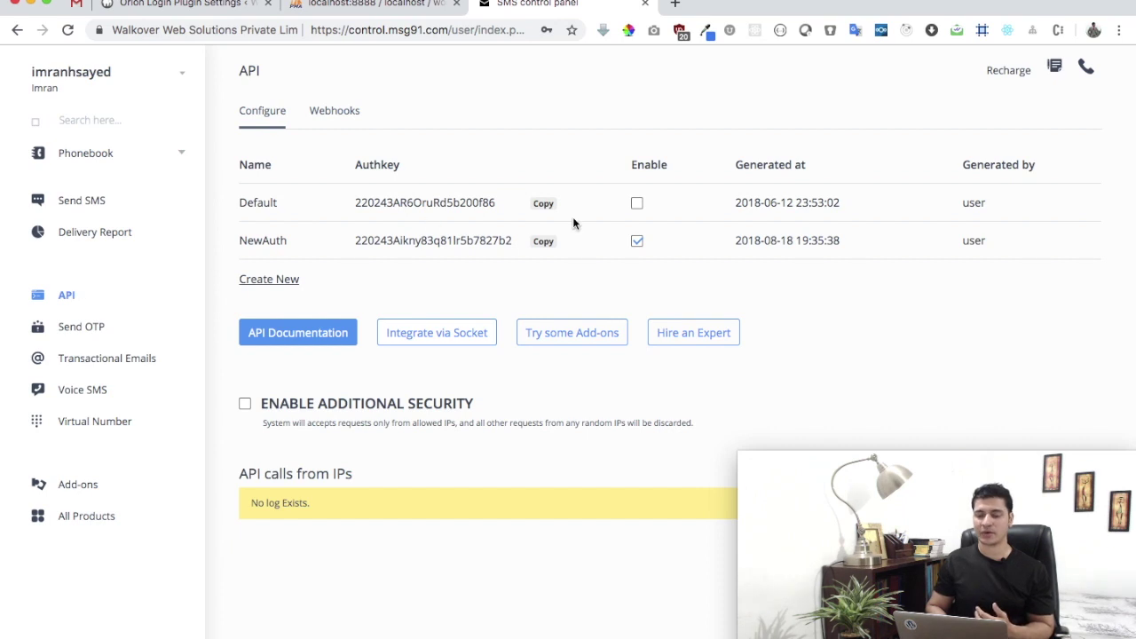
- Copy the enabled NewAuth authkey from the MSG91 API page
{"action": "left_click", "coordinate": [546, 243]}
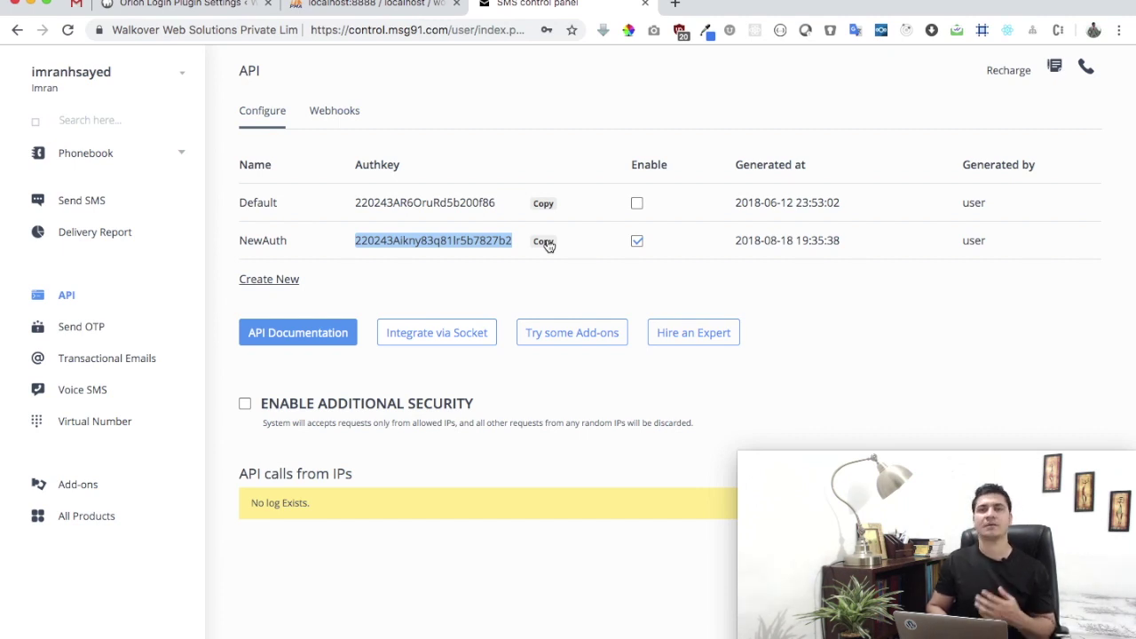
- Paste the MSG91 authkey into API KEY and enter MSGSND as the Sender ID
{"action": "left_click", "coordinate": [232, 5]}
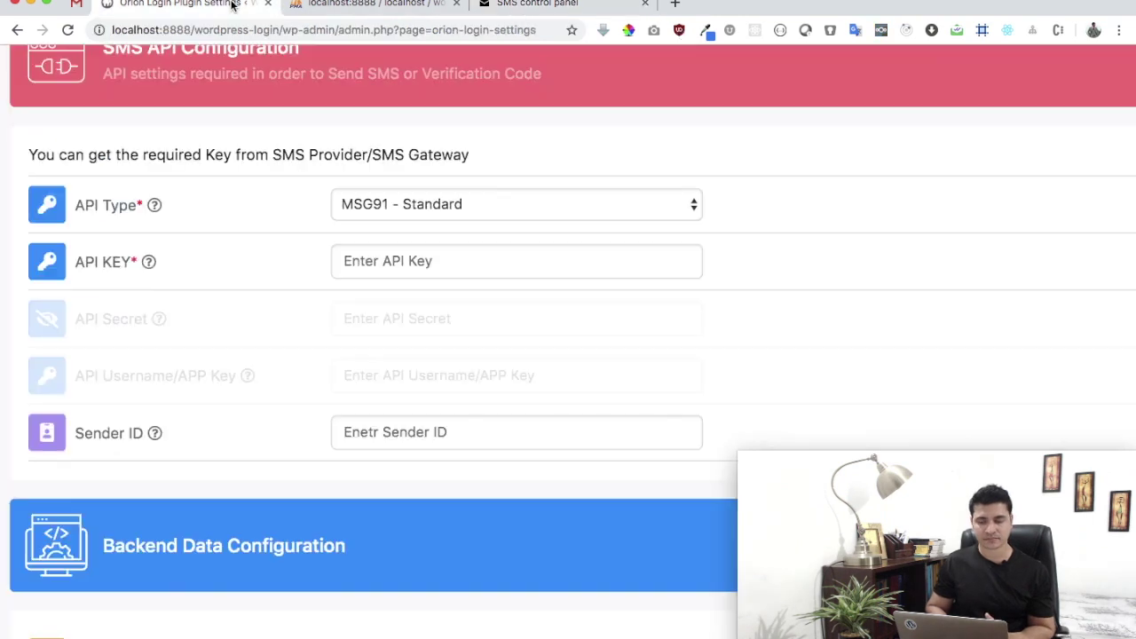
{"action": "left_click", "coordinate": [431, 261]}
{"action": "key", "text": "ctrl+v"}
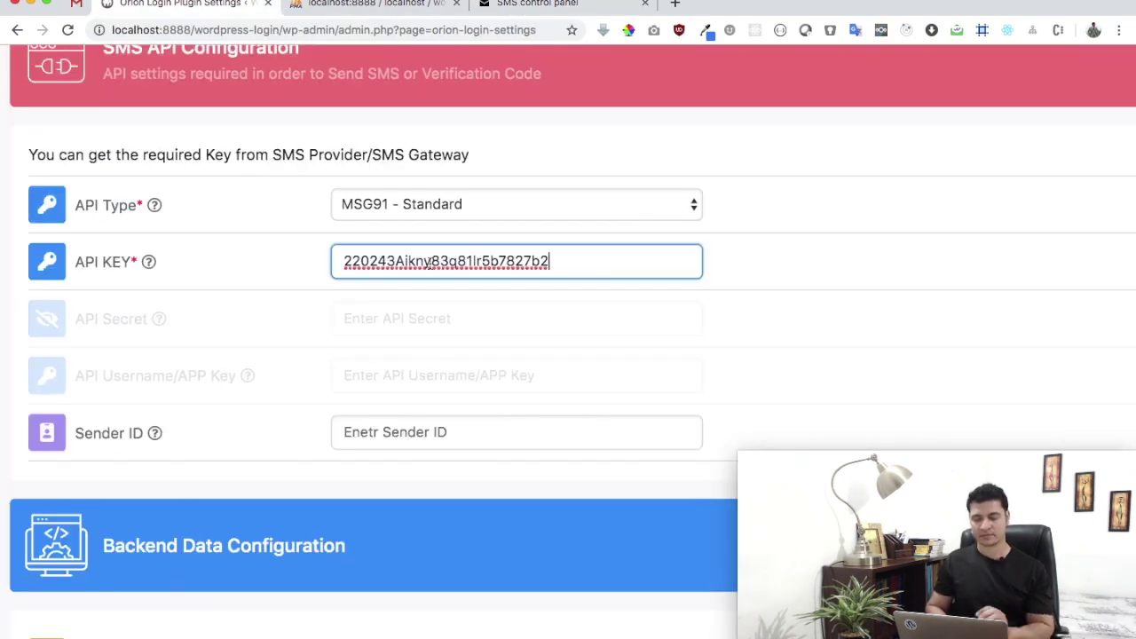
{"action": "left_click", "coordinate": [791, 274]}
{"action": "scroll", "coordinate": [791, 275], "scroll_direction": "down", "scroll_amount": 3}
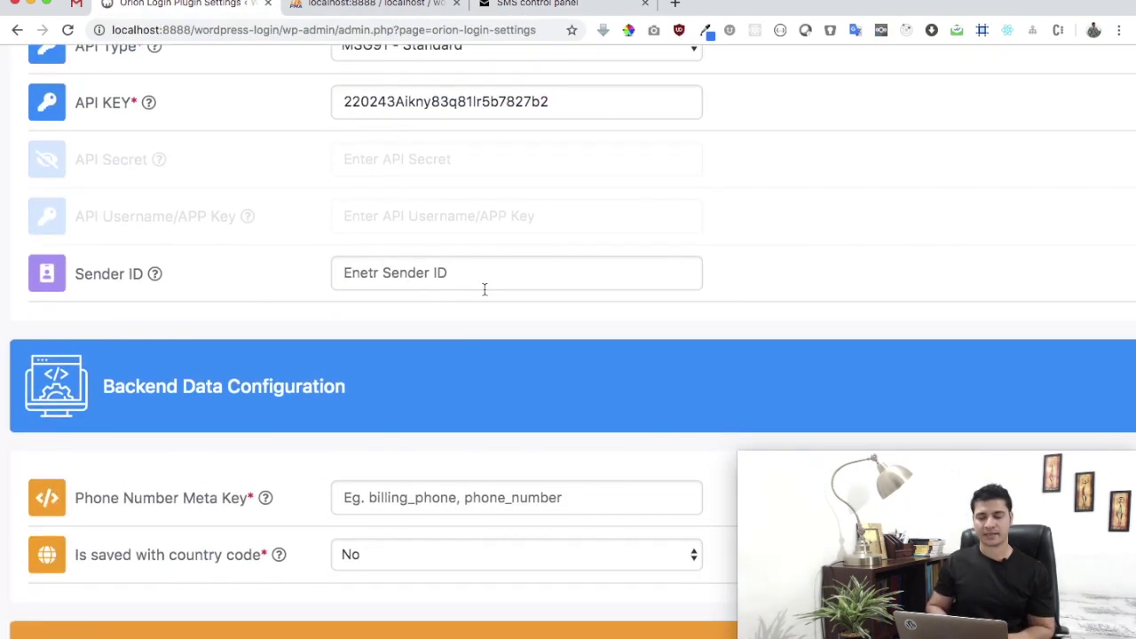
{"action": "left_click", "coordinate": [483, 289]}
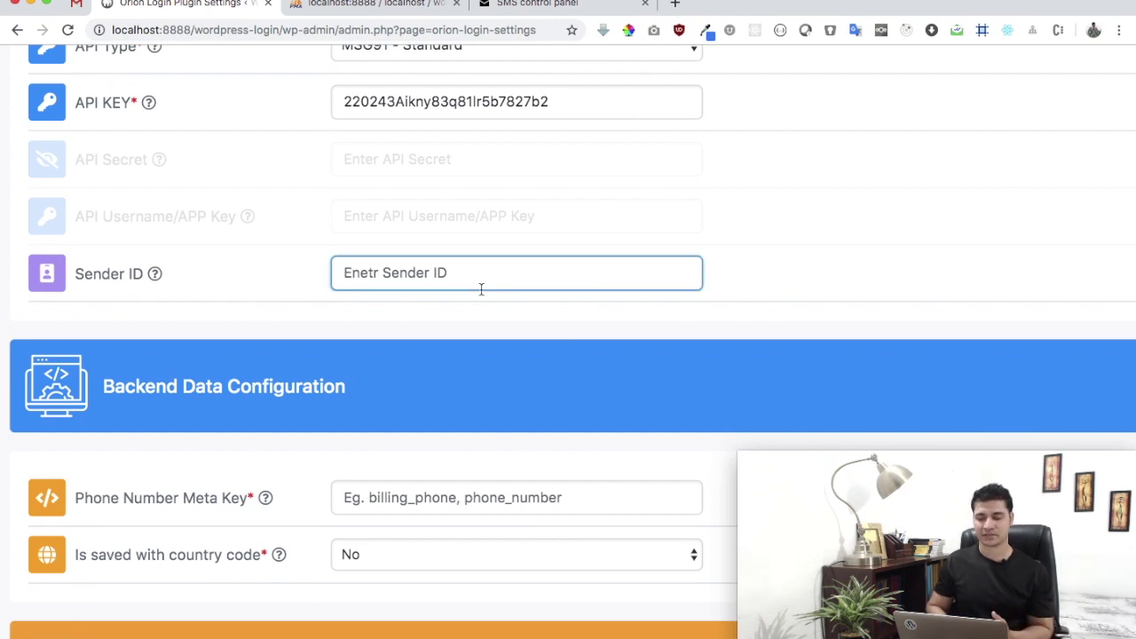
{"action": "scroll", "coordinate": [480, 289], "scroll_direction": "up", "scroll_amount": 2}
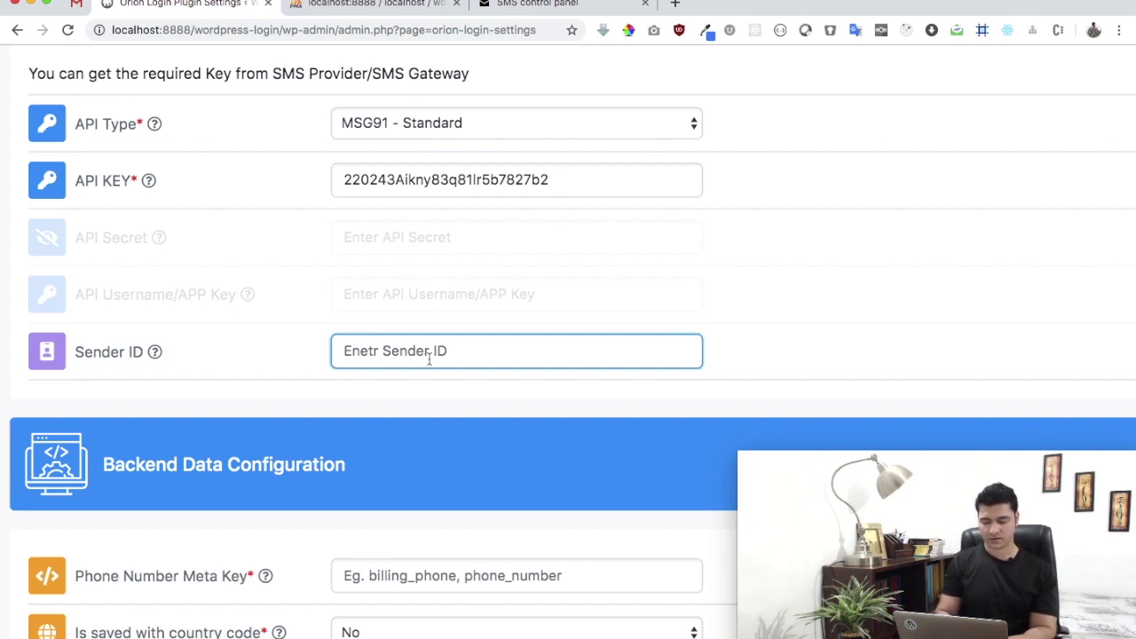
{"action": "type", "text": "MS"}
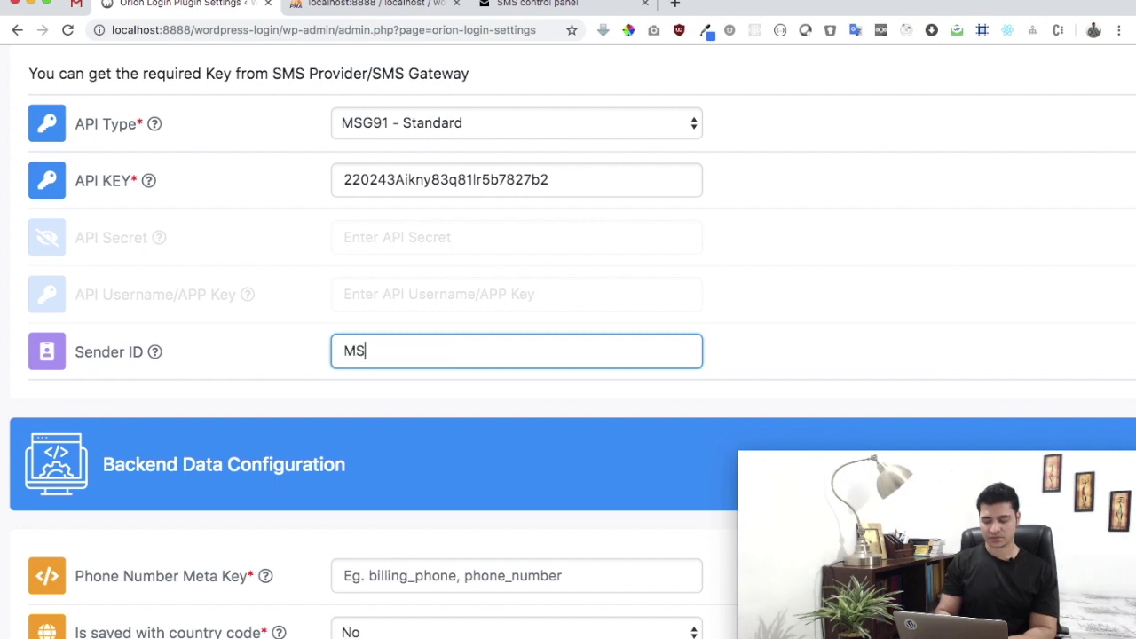
{"action": "type", "text": "GSND"}
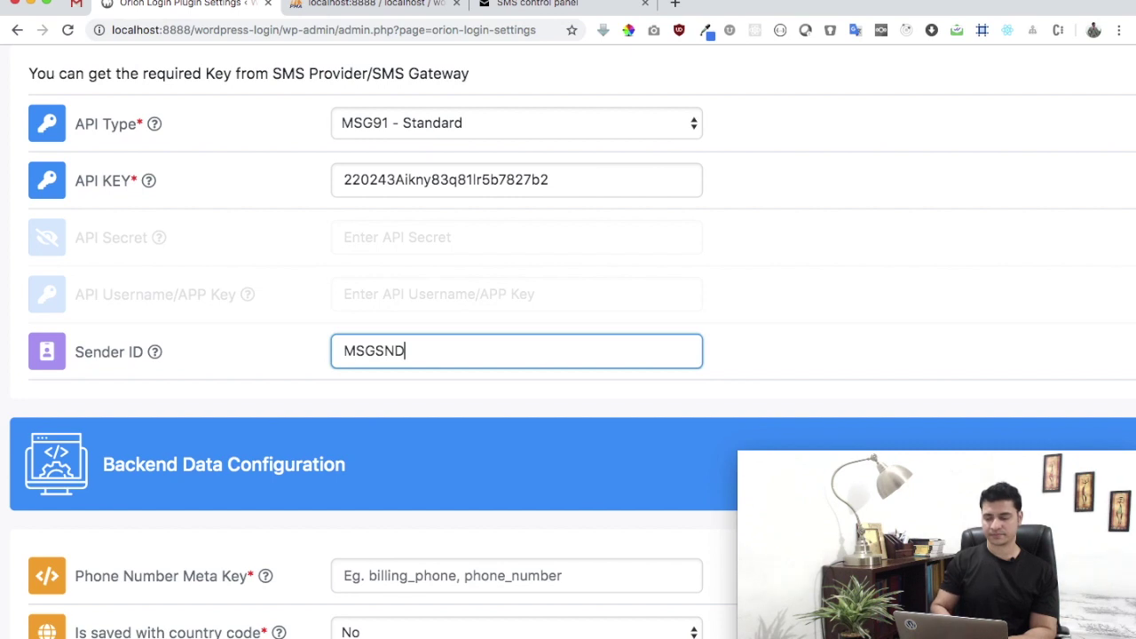
{"action": "scroll", "coordinate": [548, 374], "scroll_direction": "down", "scroll_amount": 5}
{"action": "left_click", "coordinate": [471, 345]}
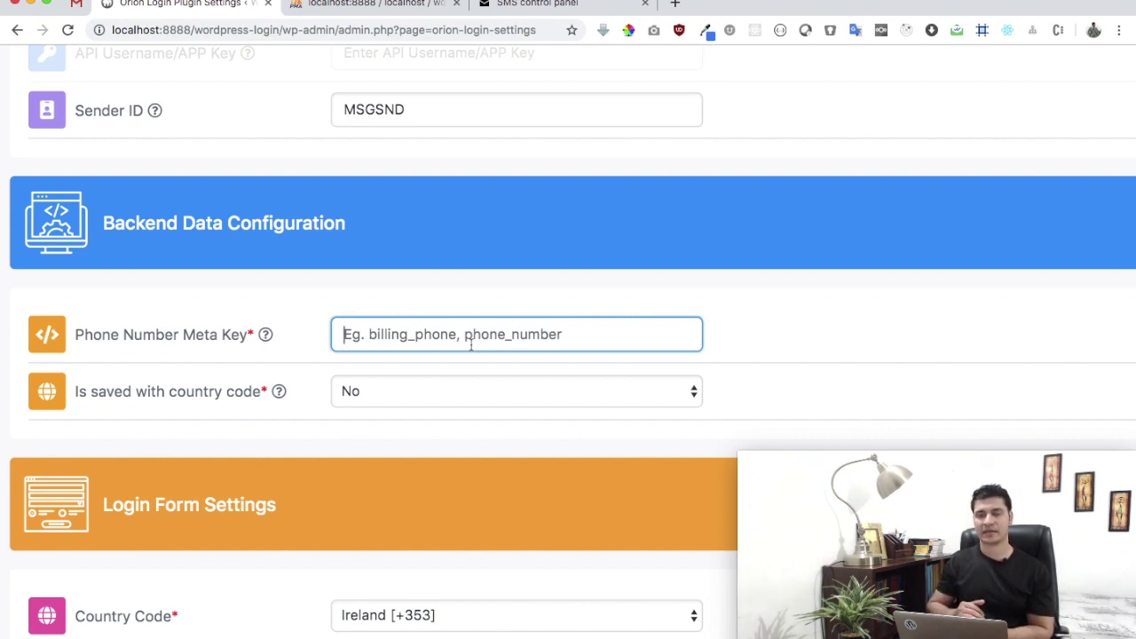
- Browse wp_usermeta to page 2 in phpMyAdmin and copy row 40's mobile_number meta key
{"action": "left_click", "coordinate": [391, 11]}
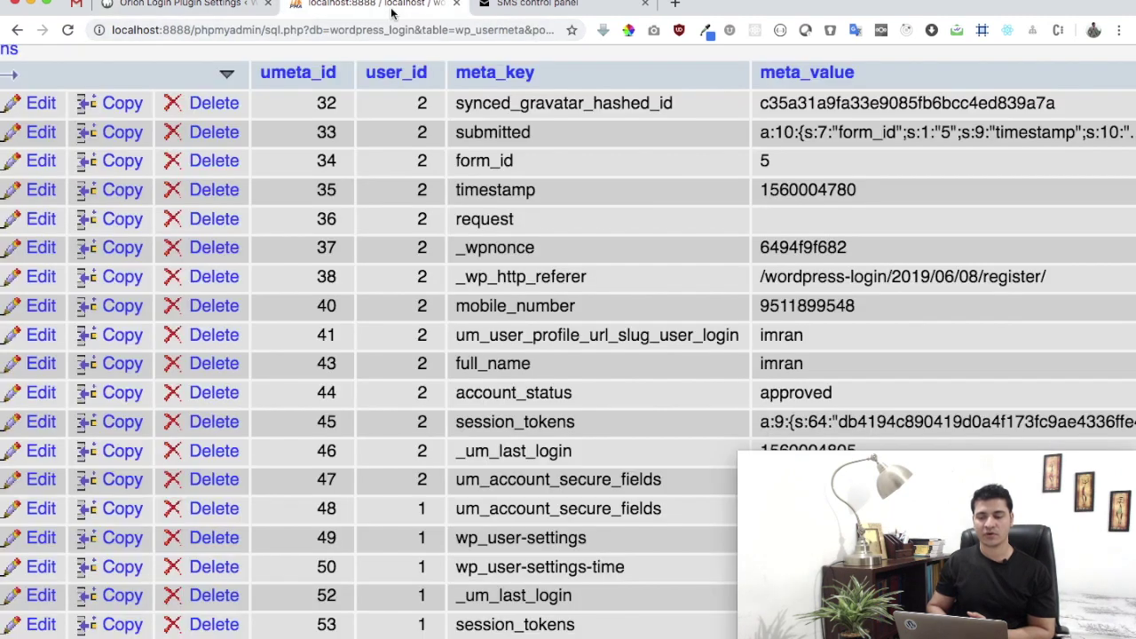
{"action": "key", "text": "super+0"}
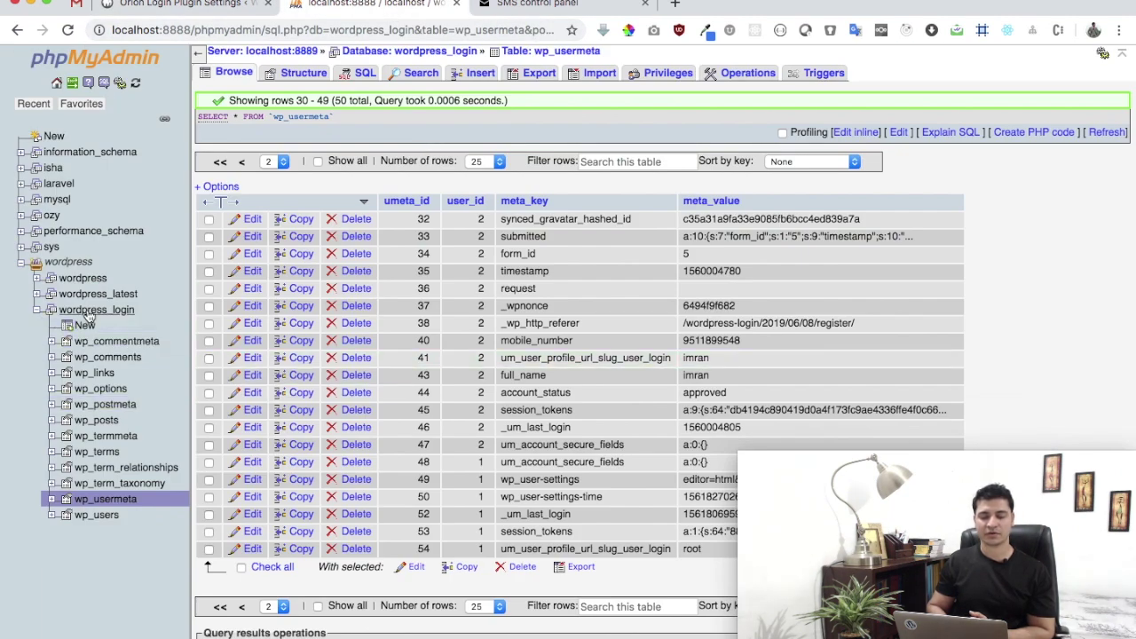
{"action": "left_click", "coordinate": [98, 499]}
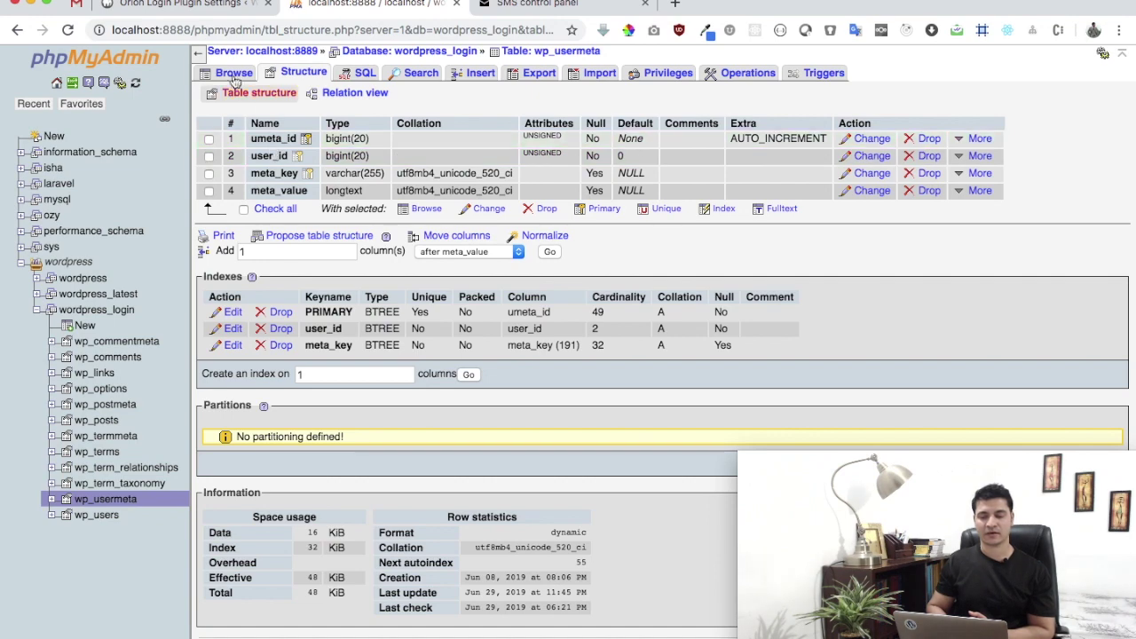
{"action": "left_click", "coordinate": [234, 73]}
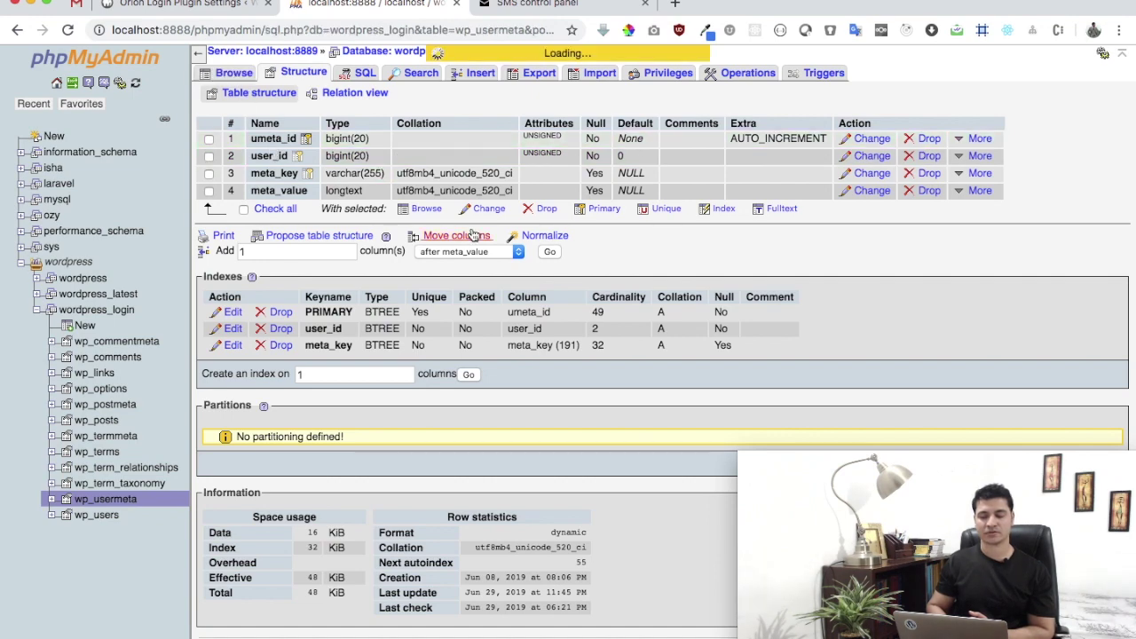
{"action": "key", "text": "super+plus"}
{"action": "scroll", "coordinate": [474, 234], "scroll_direction": "down", "scroll_amount": 10}
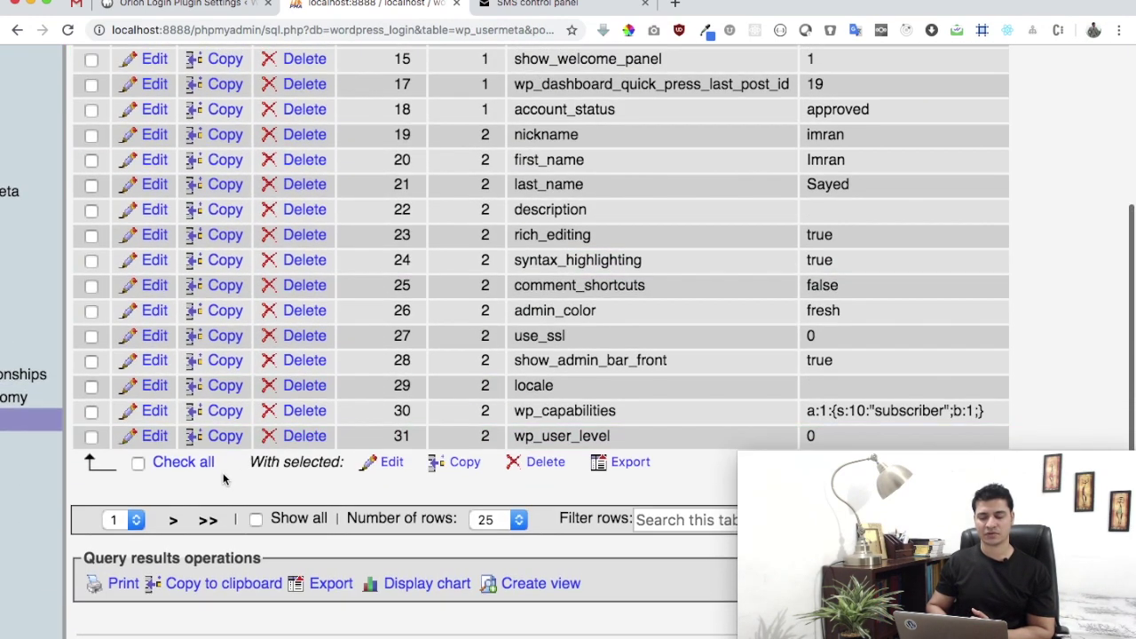
{"action": "left_click", "coordinate": [173, 519]}
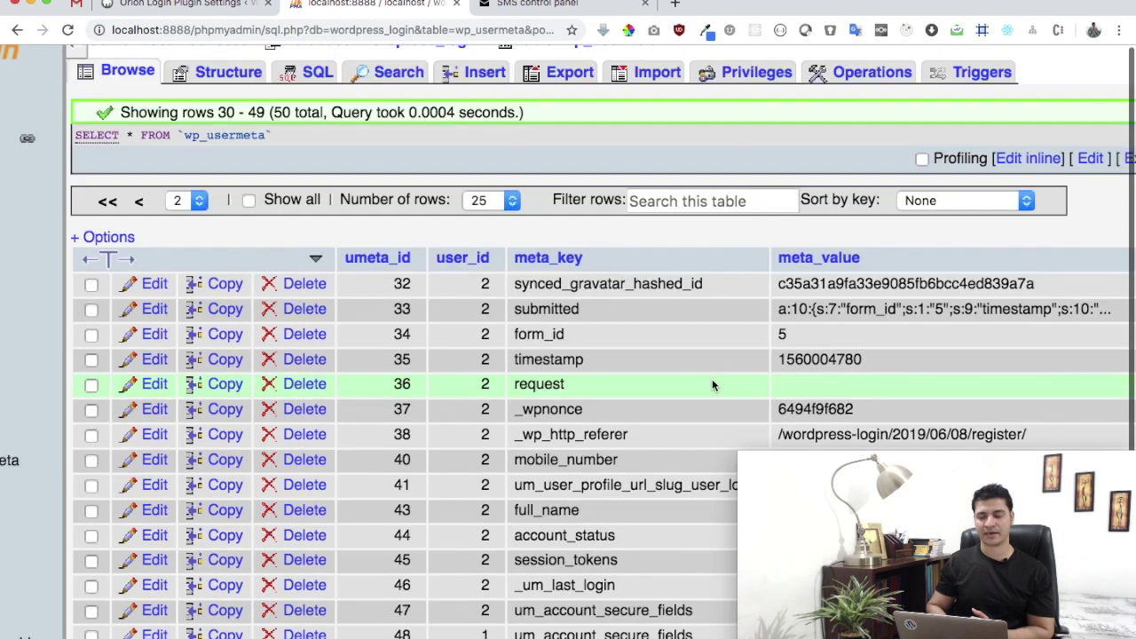
{"action": "key", "text": "super+plus"}
{"action": "scroll", "coordinate": [602, 385], "scroll_direction": "down", "scroll_amount": 4}
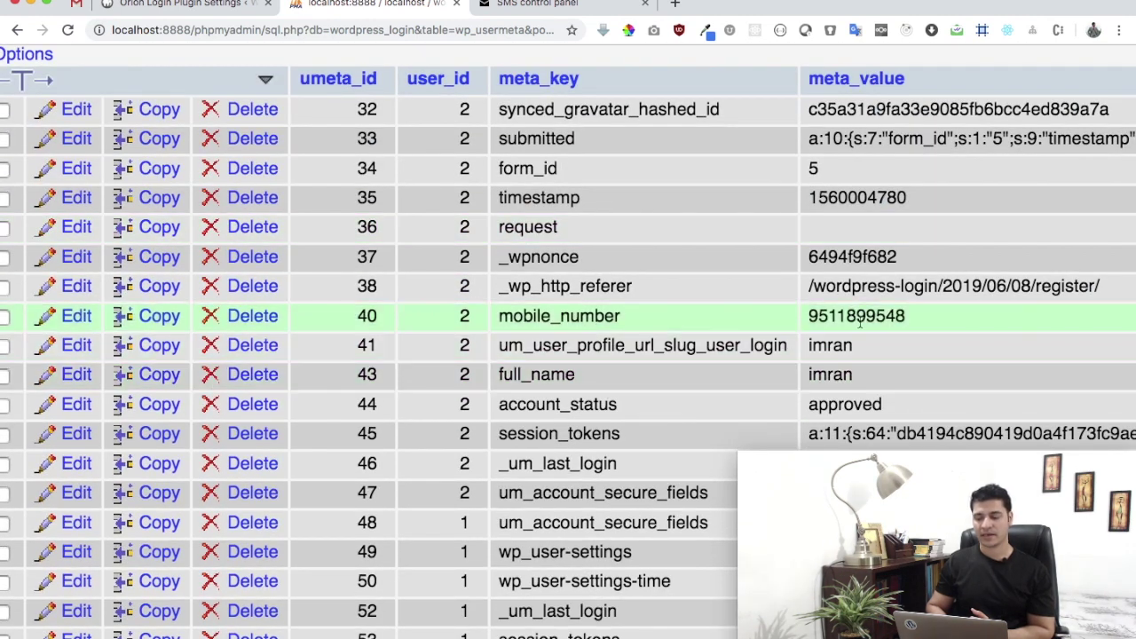
{"action": "double_click", "coordinate": [630, 322]}
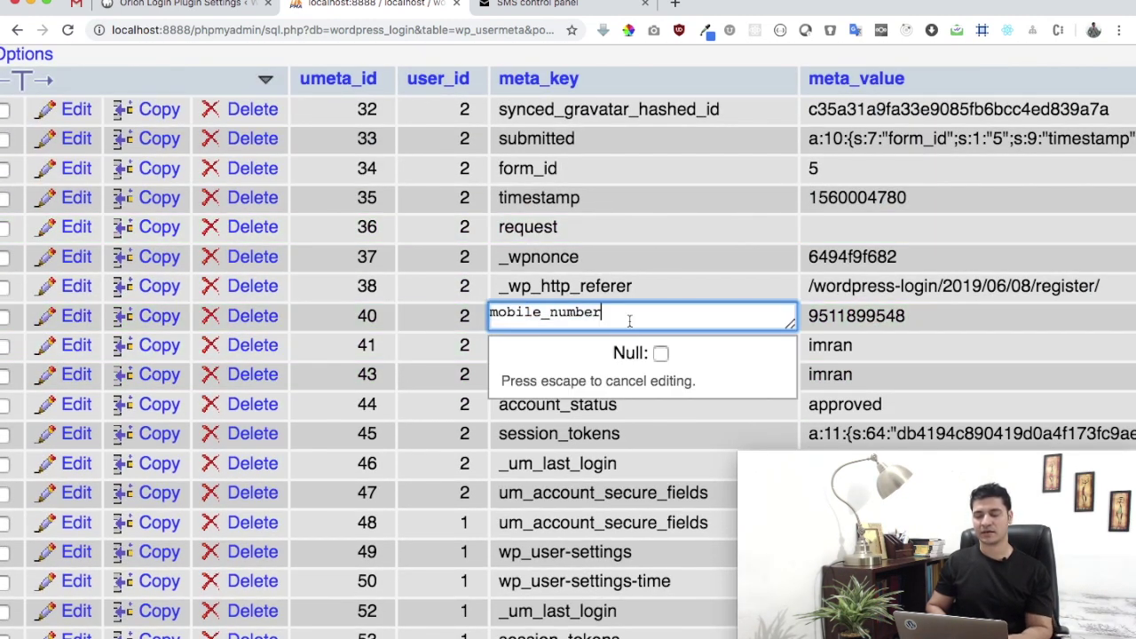
{"action": "key", "text": "super+a"}
{"action": "key", "text": "super+c"}
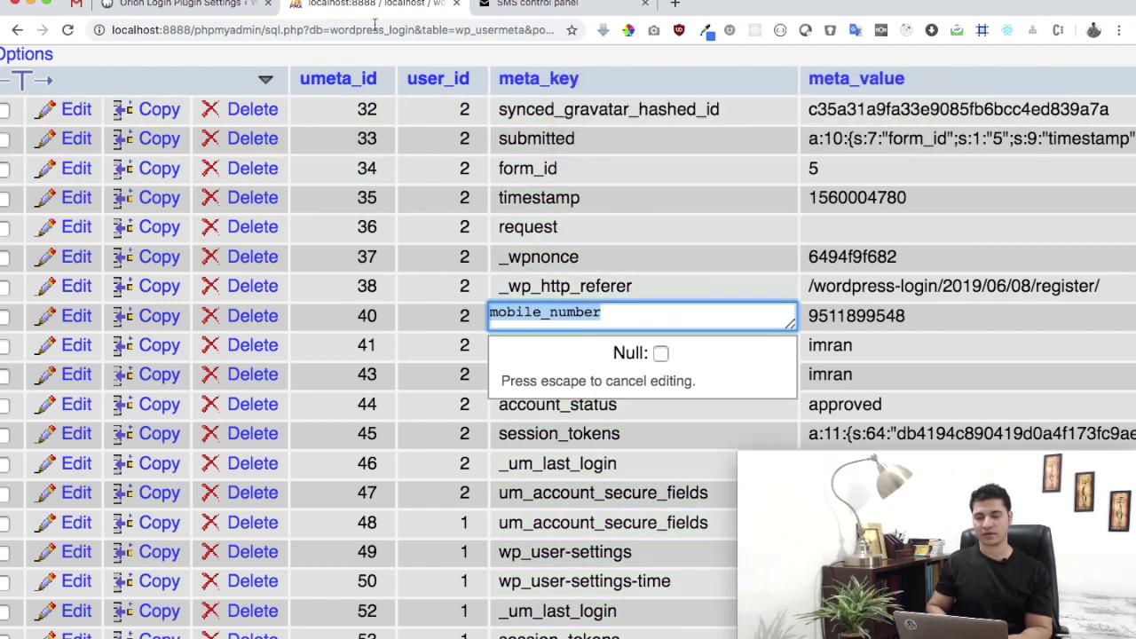
{"action": "key", "text": "super+alt+Left"}
- Set the Phone Number Meta Key to mobile_number, keeping country code storage at No
{"action": "key", "text": "super+v"}
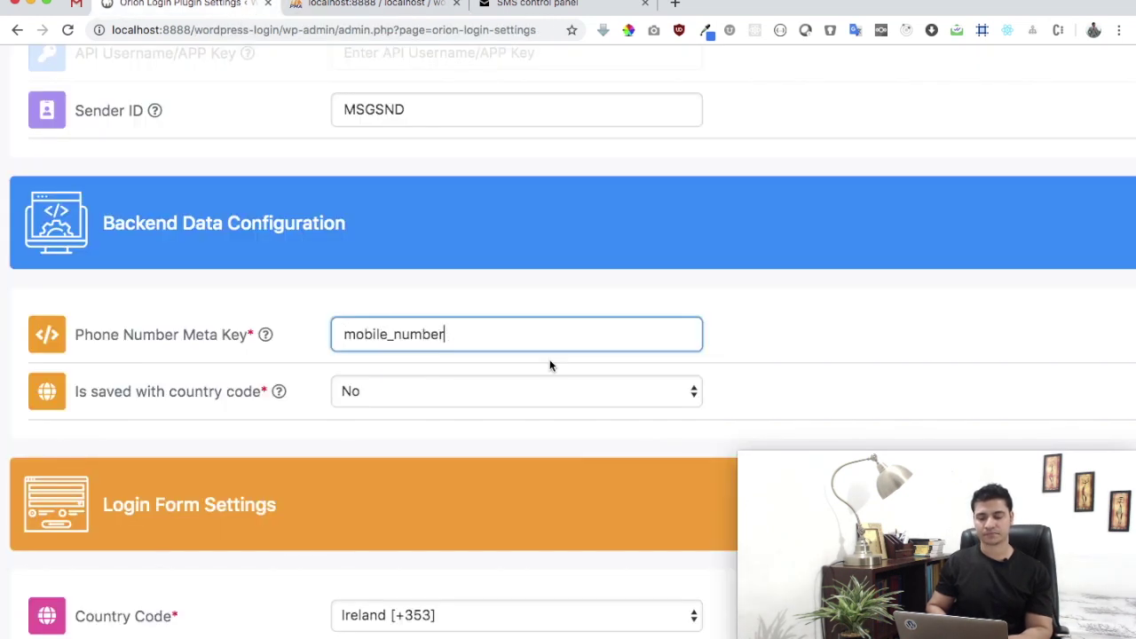
{"action": "left_click", "coordinate": [801, 345]}
{"action": "mouse_move", "coordinate": [218, 404]}
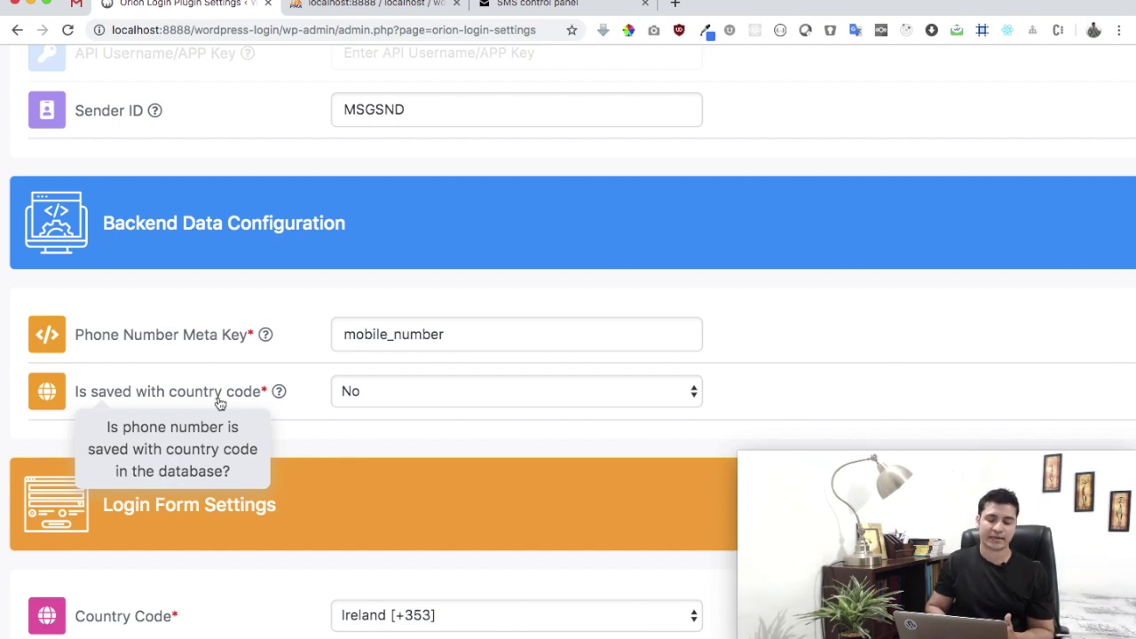
{"action": "left_click", "coordinate": [368, 397]}
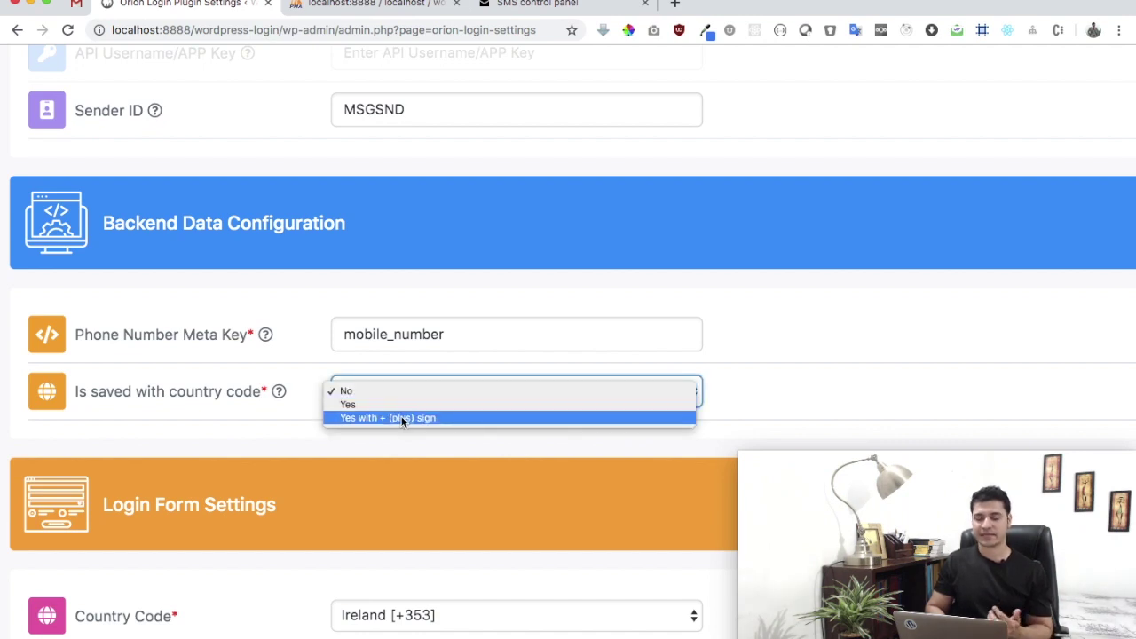
{"action": "left_click", "coordinate": [630, 308]}
- Choose India [+91] as the country code and 10 as the phone number length
{"action": "scroll", "coordinate": [629, 307], "scroll_direction": "down", "scroll_amount": 3}
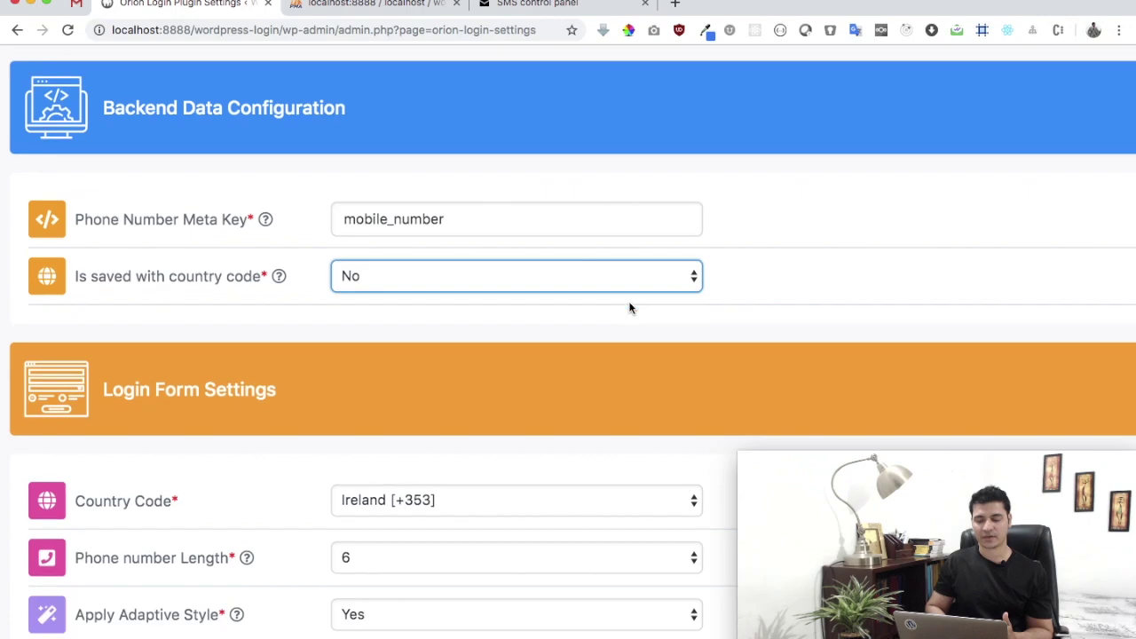
{"action": "left_click", "coordinate": [446, 344]}
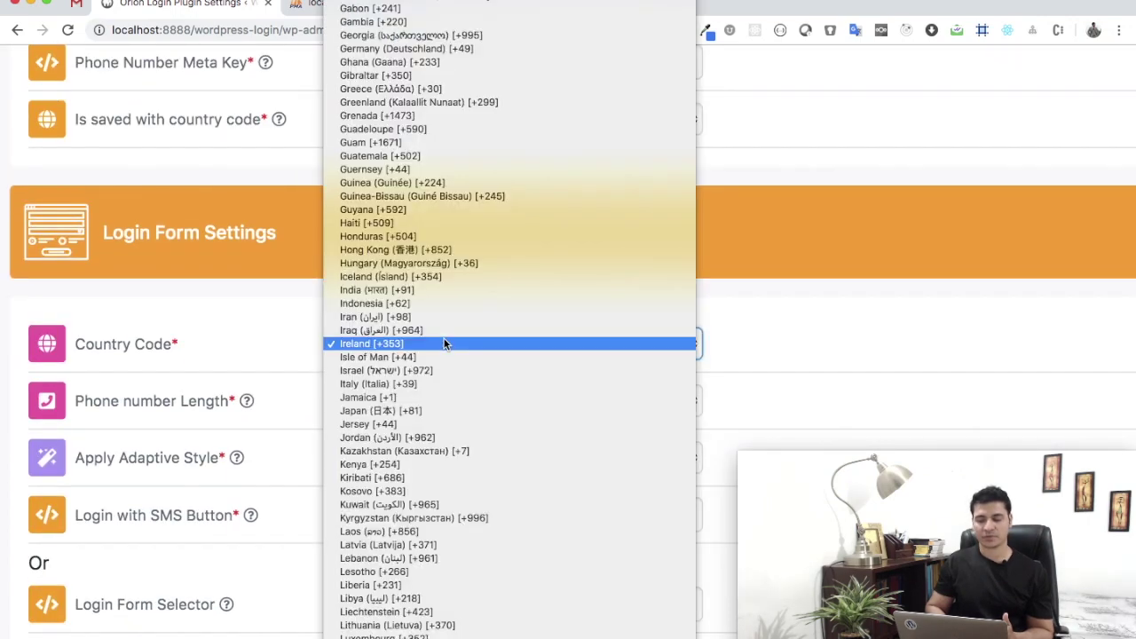
{"action": "key", "text": "i"}
{"action": "key", "text": "n"}
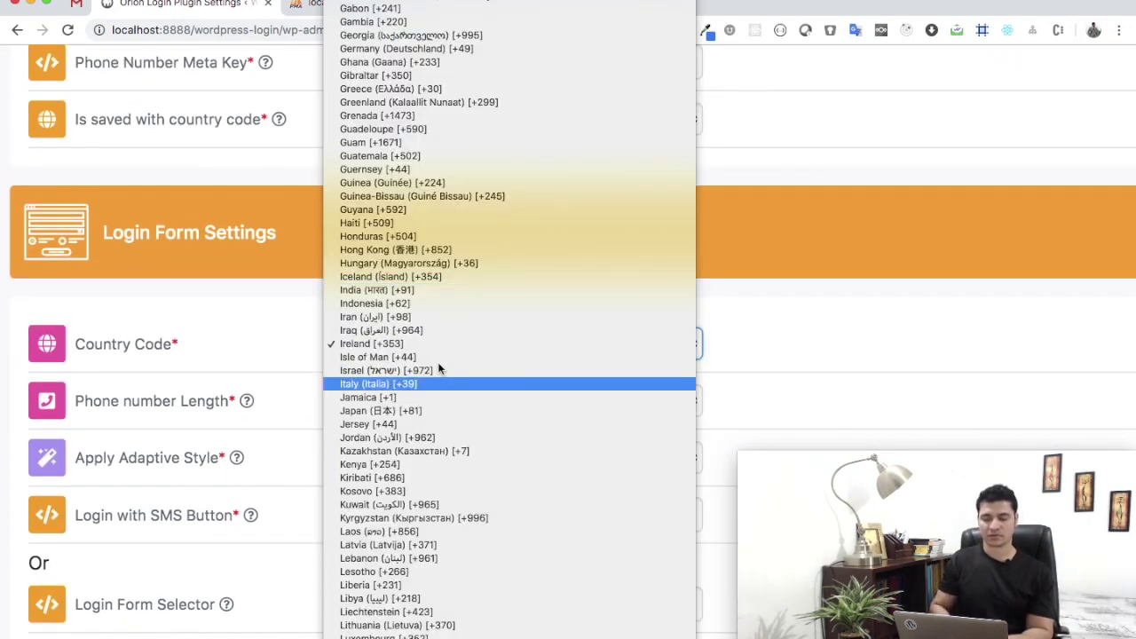
{"action": "left_click", "coordinate": [420, 292]}
{"action": "scroll", "coordinate": [545, 301], "scroll_direction": "down", "scroll_amount": 1}
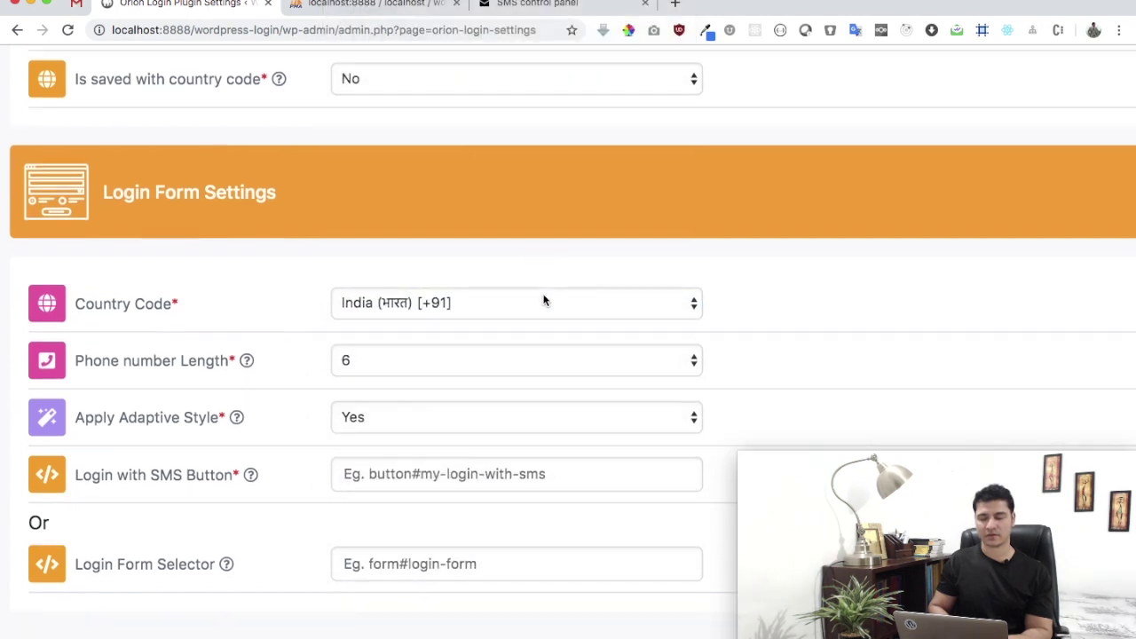
{"action": "scroll", "coordinate": [543, 299], "scroll_direction": "down", "scroll_amount": 2}
{"action": "left_click", "coordinate": [428, 270]}
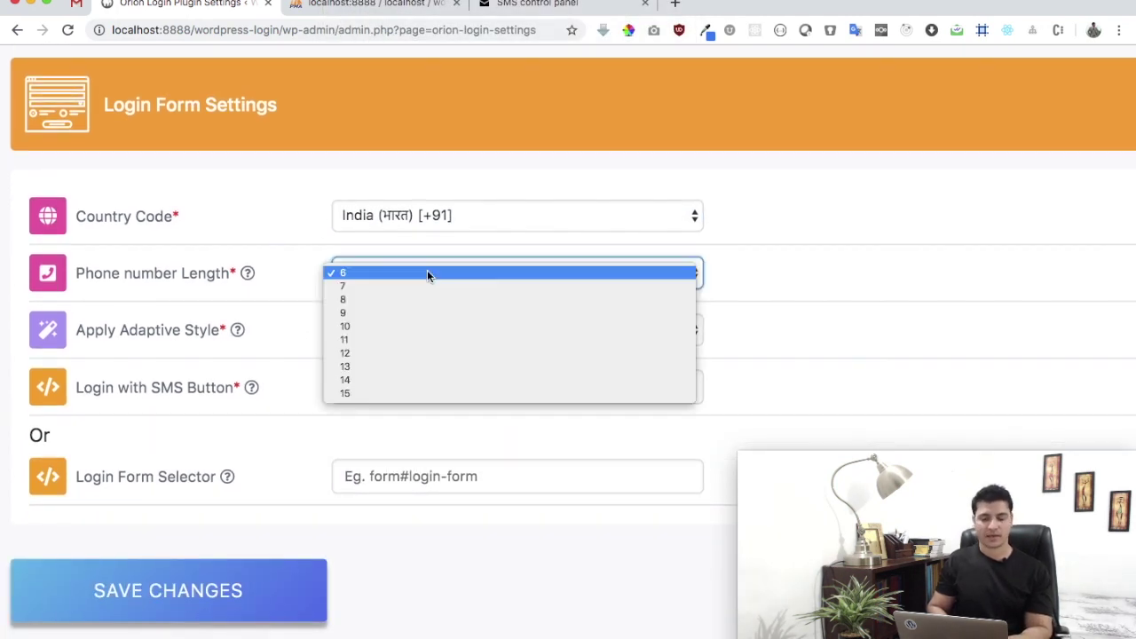
{"action": "left_click", "coordinate": [448, 330]}
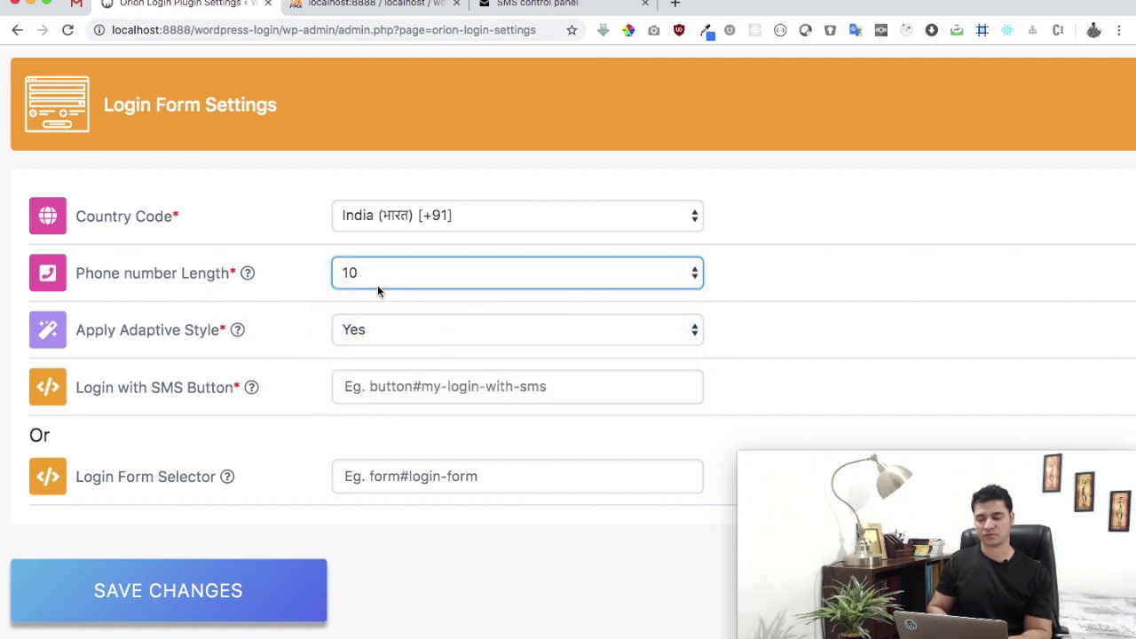
{"action": "scroll", "coordinate": [748, 258], "scroll_direction": "down", "scroll_amount": 1}
{"action": "mouse_move", "coordinate": [278, 293]}
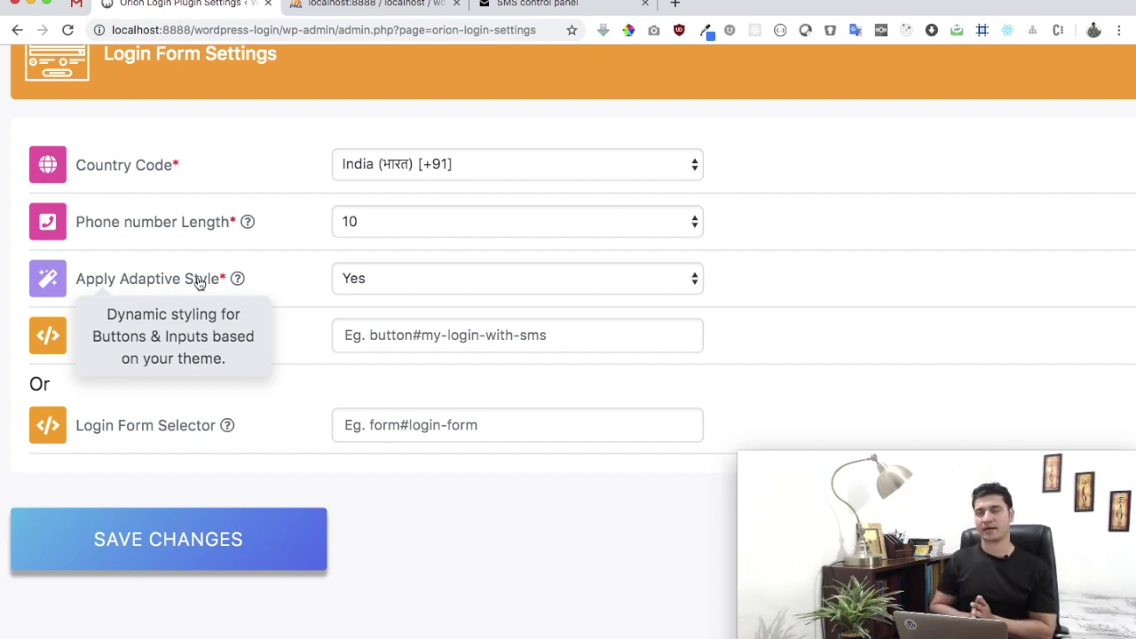
- Check the Login with SMS Button selector help and leave the field blank
{"action": "left_click", "coordinate": [430, 331]}
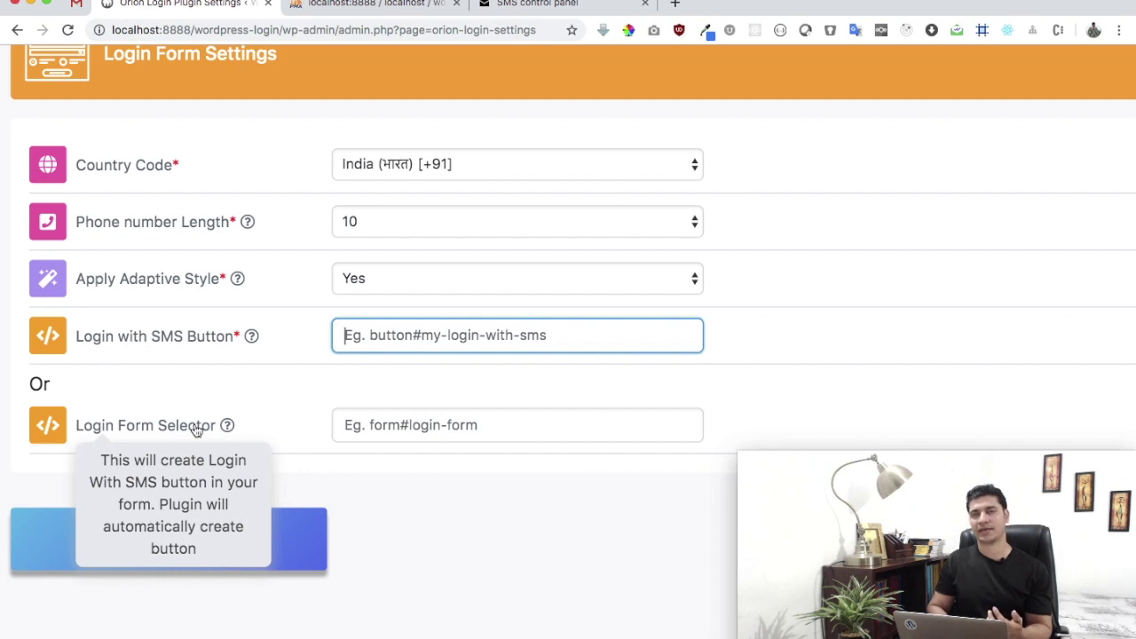
{"action": "left_click", "coordinate": [1133, 294]}
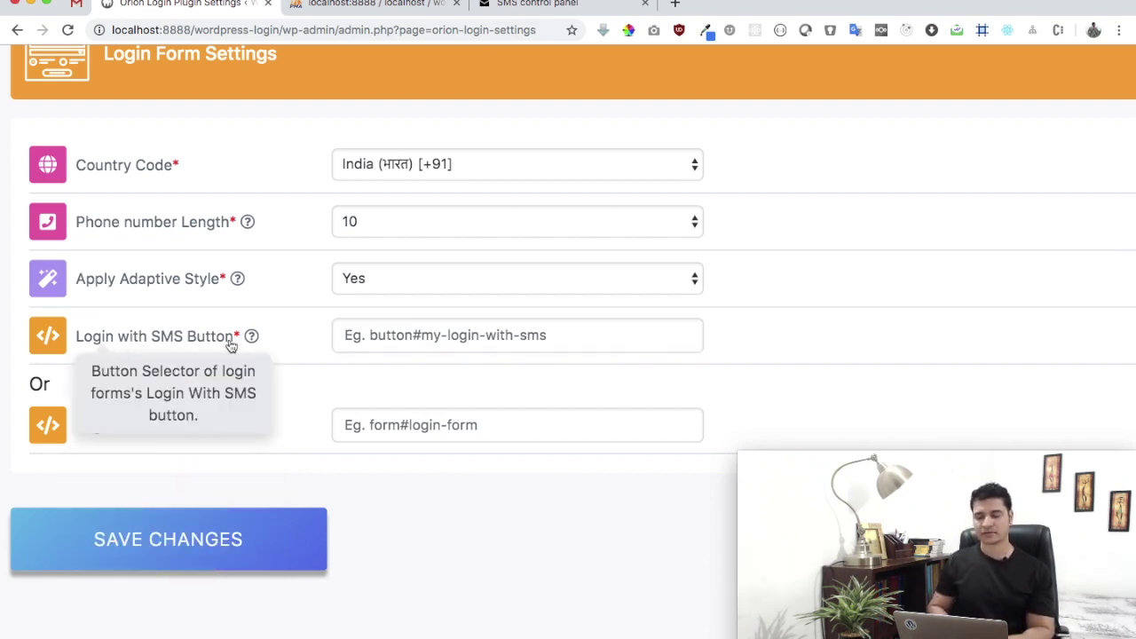
- Load localhost:8888/wordpress-login/login/ in a new private browsing window
{"action": "key", "text": "super+shift+n"}
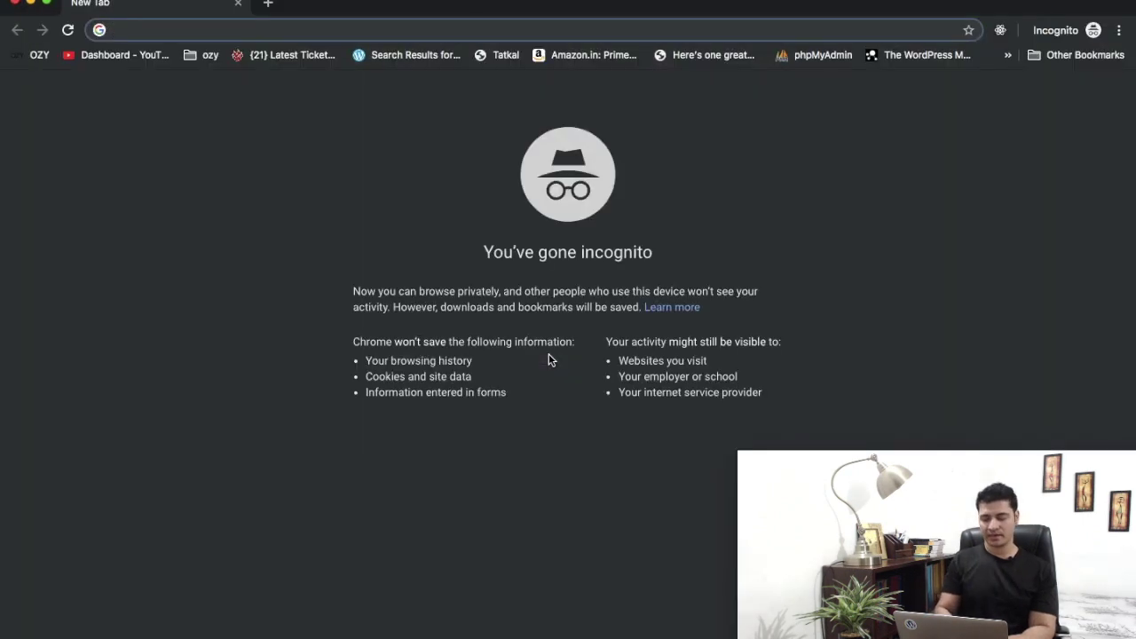
{"action": "type", "text": "localhost:"}
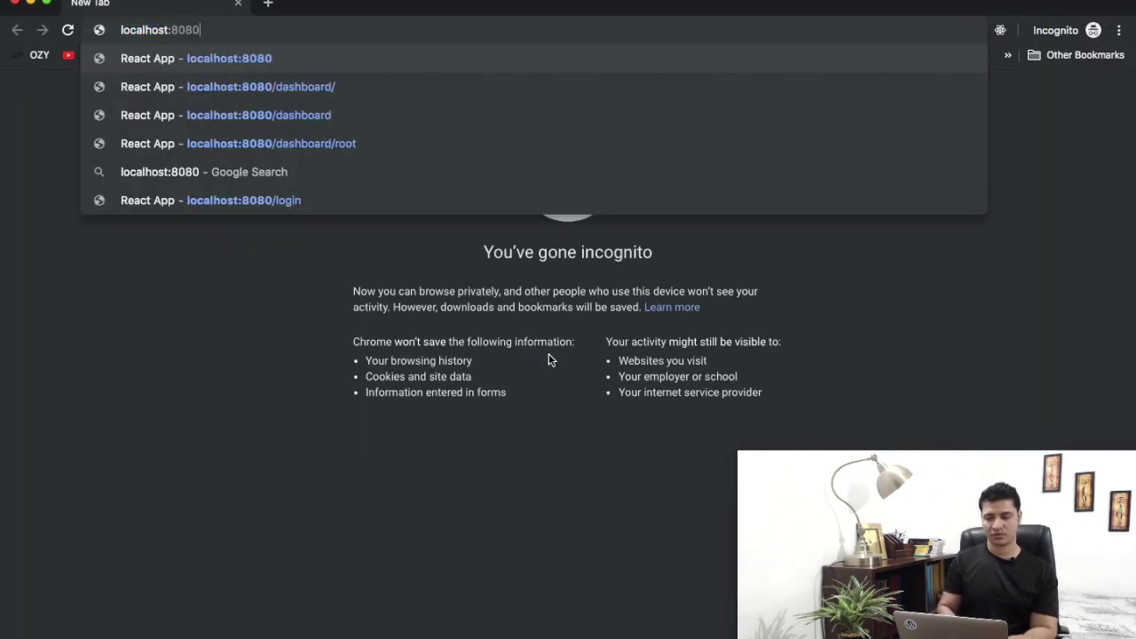
{"action": "type", "text": "8888/wordpress/"}
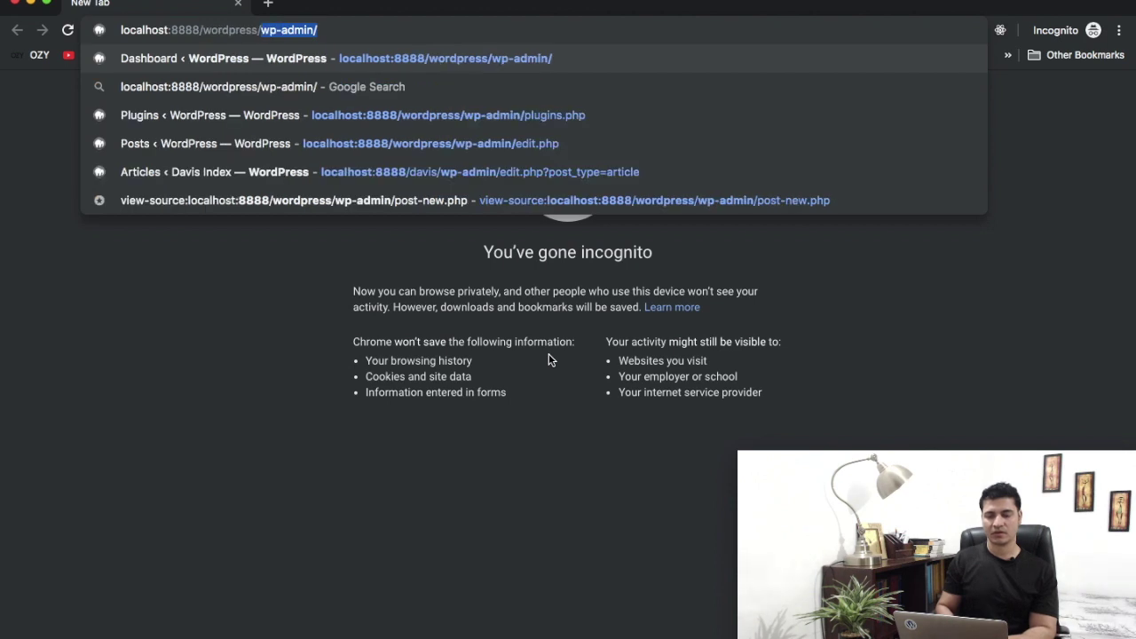
{"action": "key", "text": "BackSpace"}
{"action": "type", "text": "-load"}
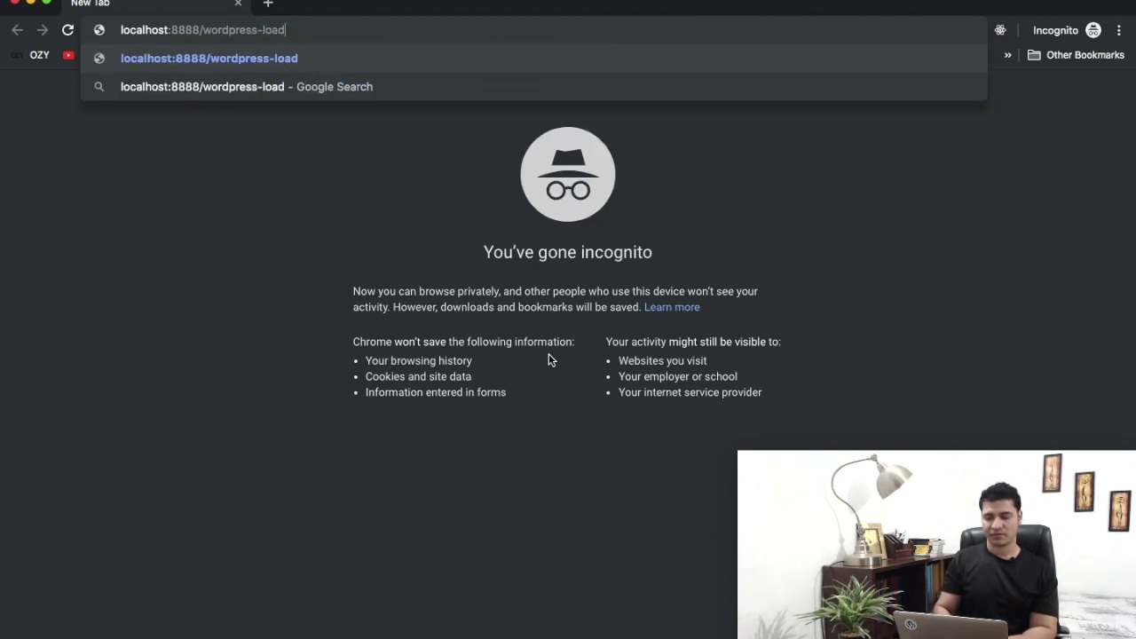
{"action": "key", "text": "BackSpace"}
{"action": "key", "text": "BackSpace"}
{"action": "type", "text": "gin"}
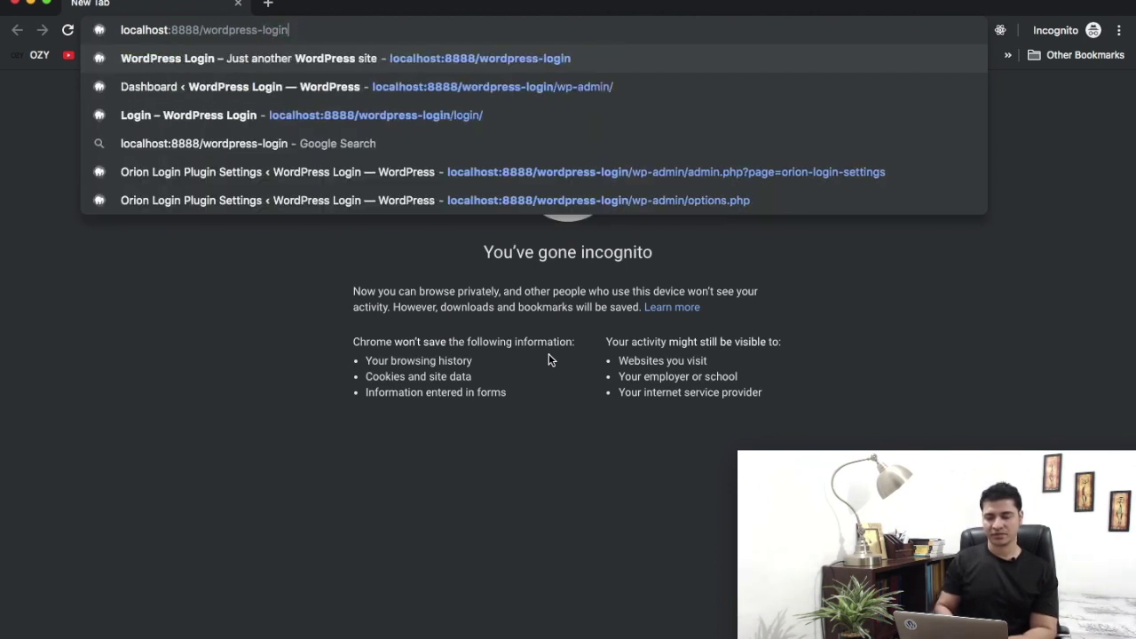
{"action": "type", "text": "/login"}
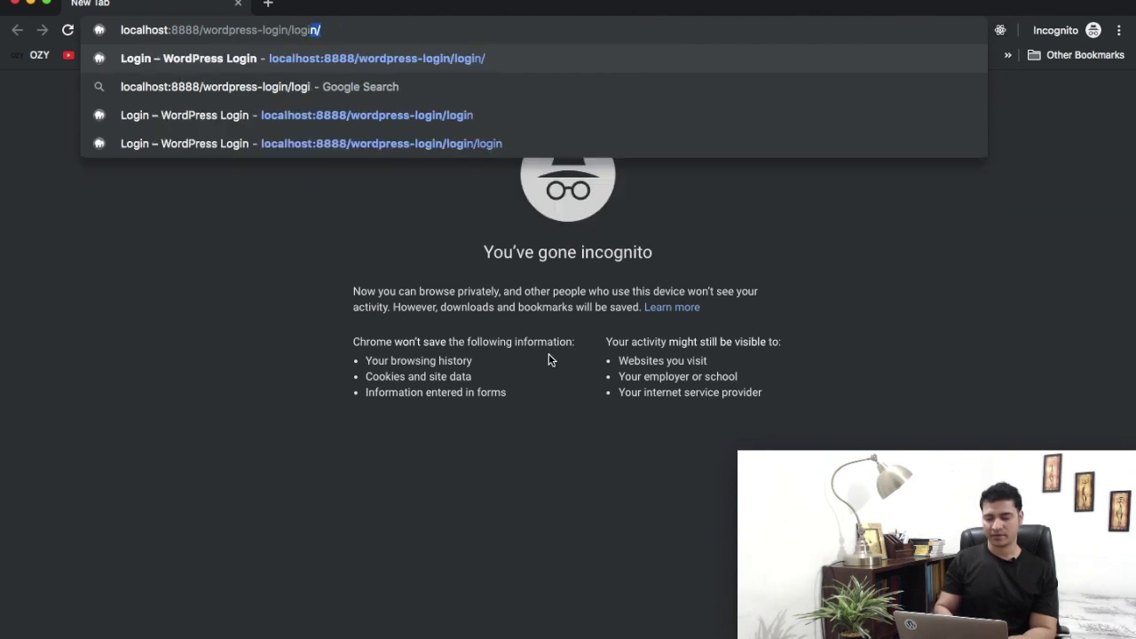
{"action": "key", "text": "Return"}
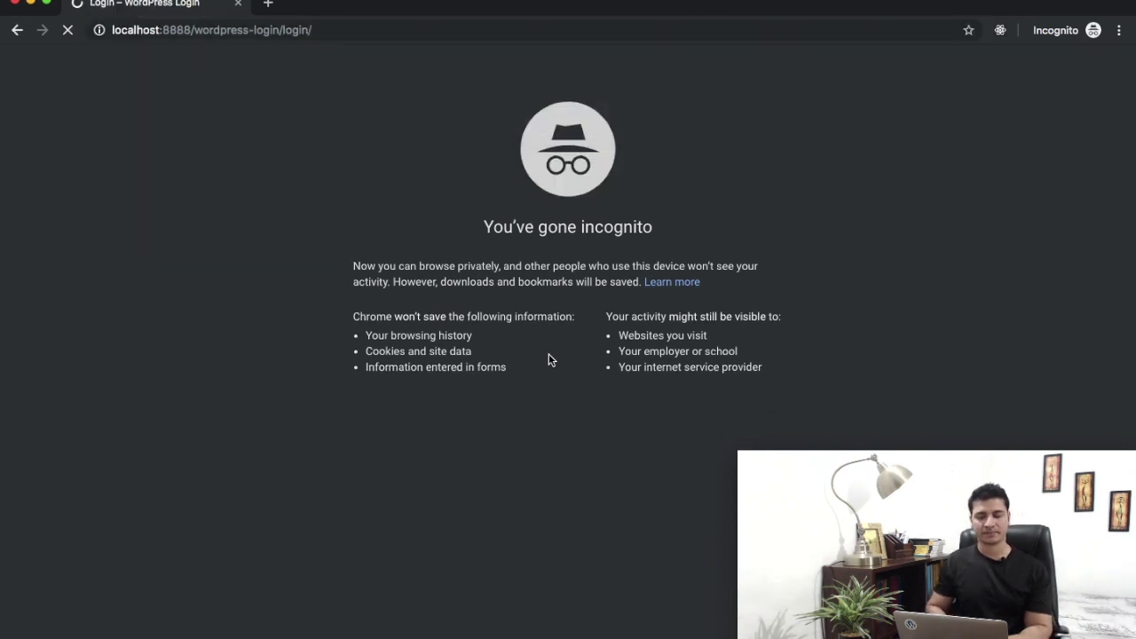
- Inspect the Login with SMS button to reveal its class ol-login-with-sms-btn
{"action": "scroll", "coordinate": [542, 411], "scroll_direction": "down", "scroll_amount": 5}
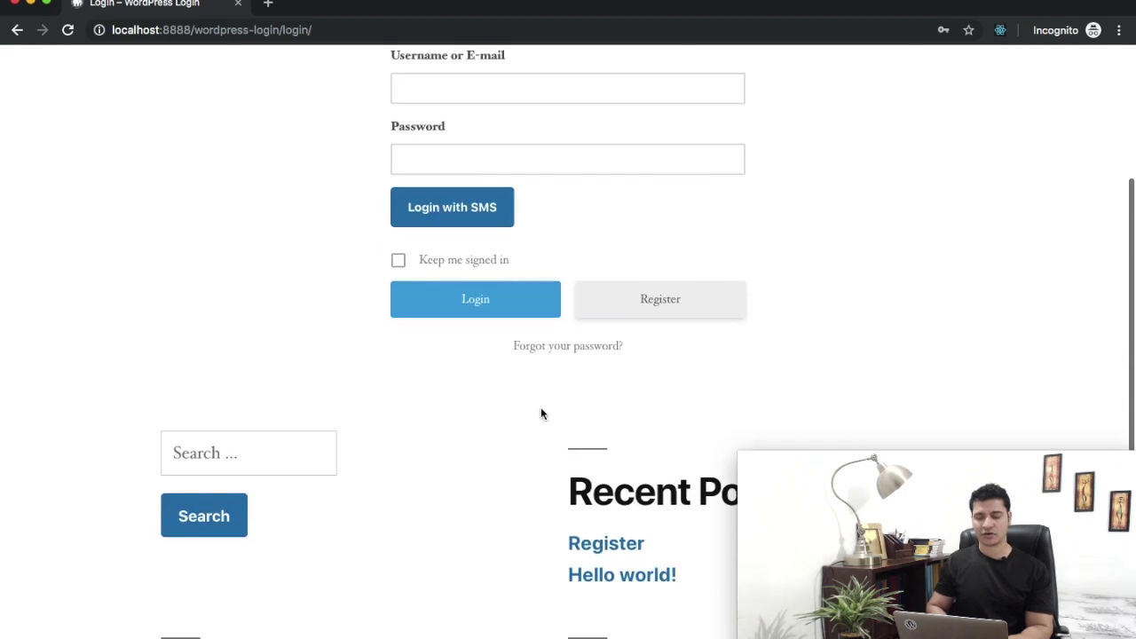
{"action": "double_click", "coordinate": [476, 208]}
{"action": "right_click", "coordinate": [475, 208]}
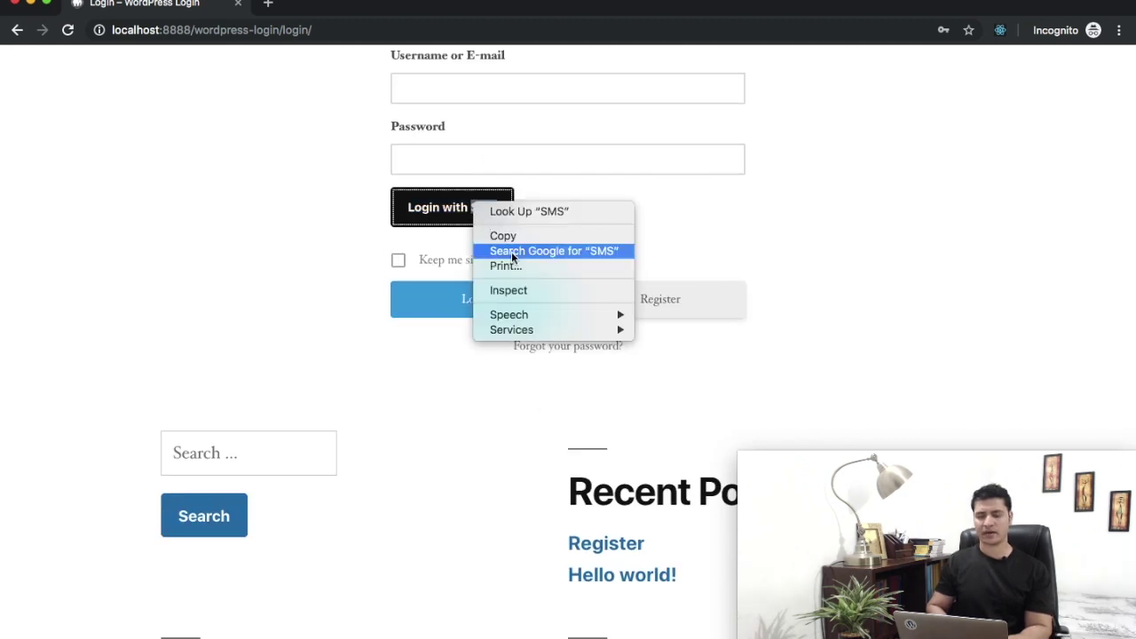
{"action": "left_click", "coordinate": [511, 289]}
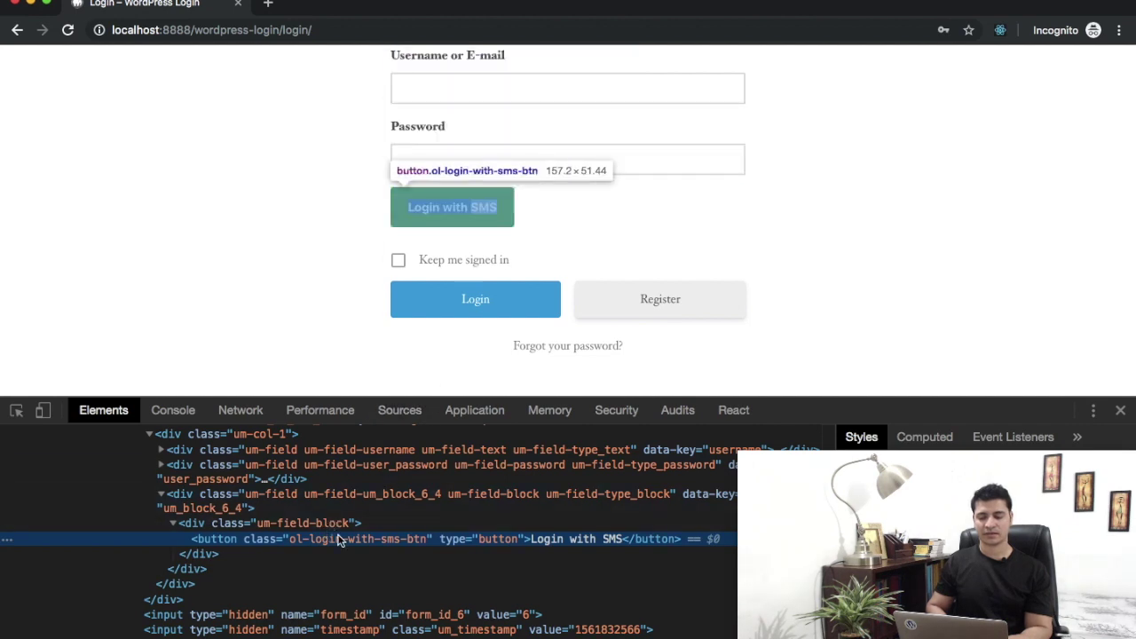
{"action": "double_click", "coordinate": [338, 539]}
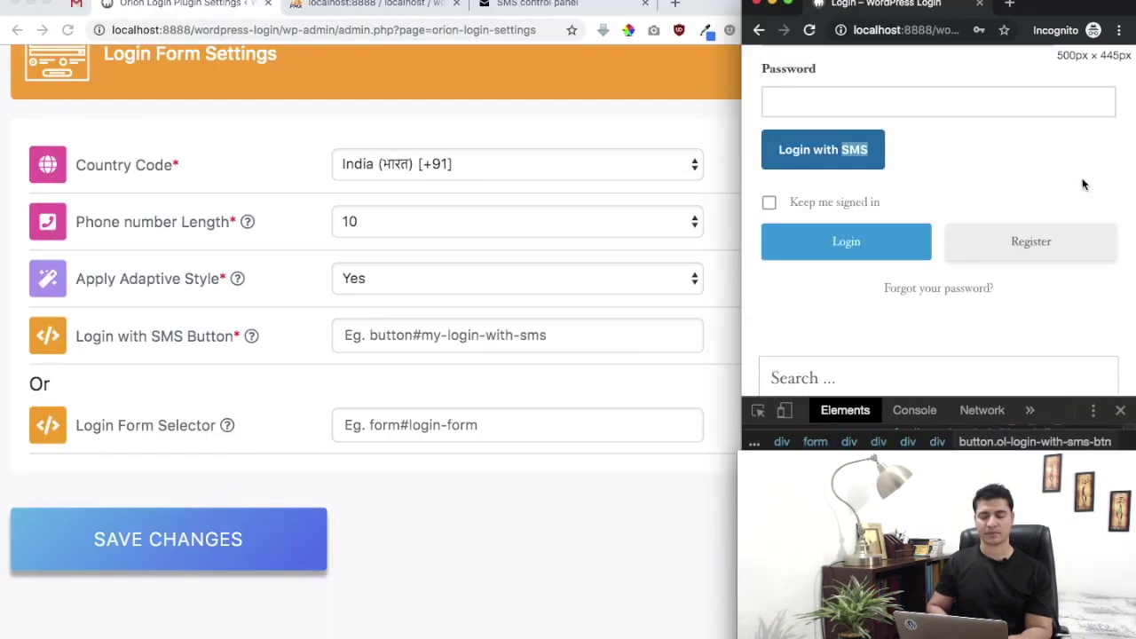
- Enter .ol-login-with-sms-btn as the Login with SMS Button selector and save the settings
{"action": "left_click", "coordinate": [535, 359]}
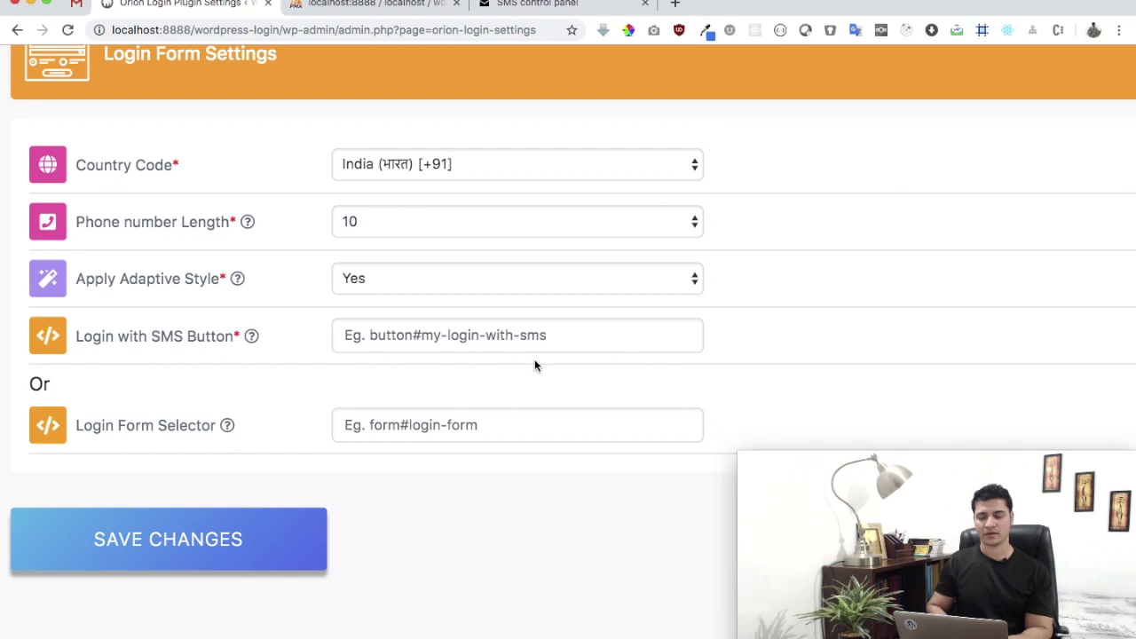
{"action": "left_click", "coordinate": [452, 326]}
{"action": "type", "text": "ol-login-with-sms-btn"}
{"action": "key", "text": "super+Left"}
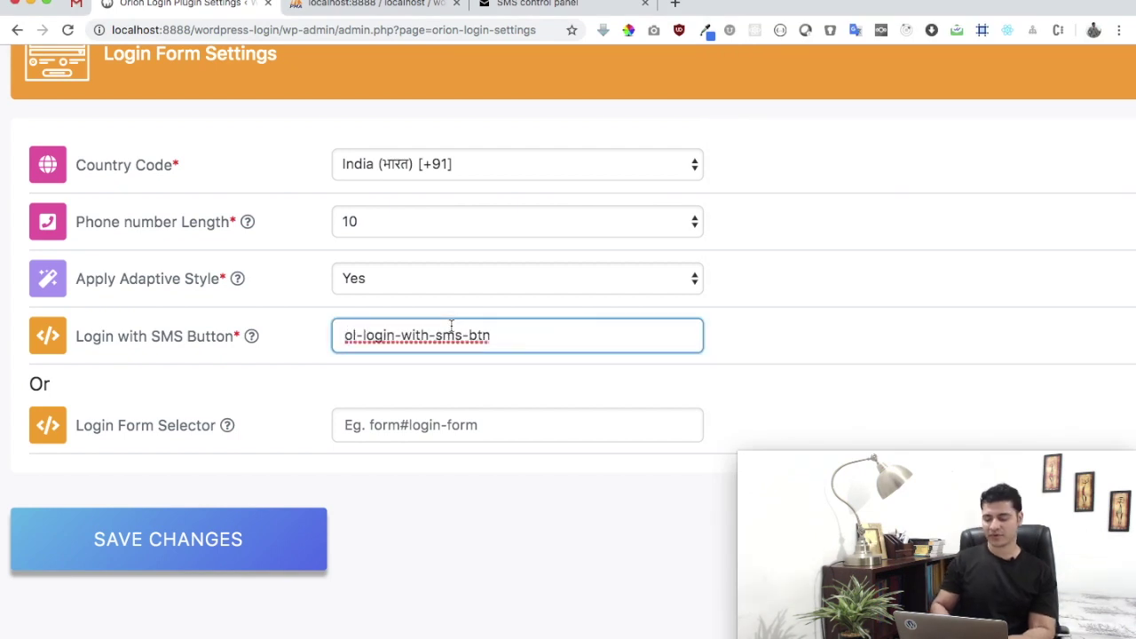
{"action": "type", "text": "."}
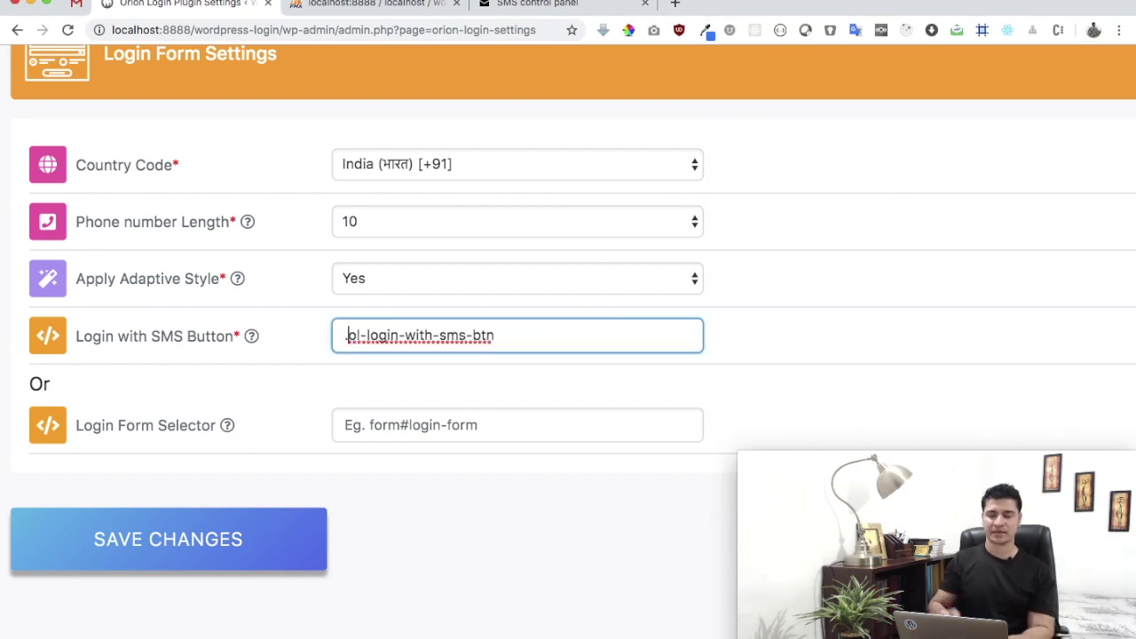
{"action": "key", "text": "BackSpace"}
{"action": "type", "text": "#"}
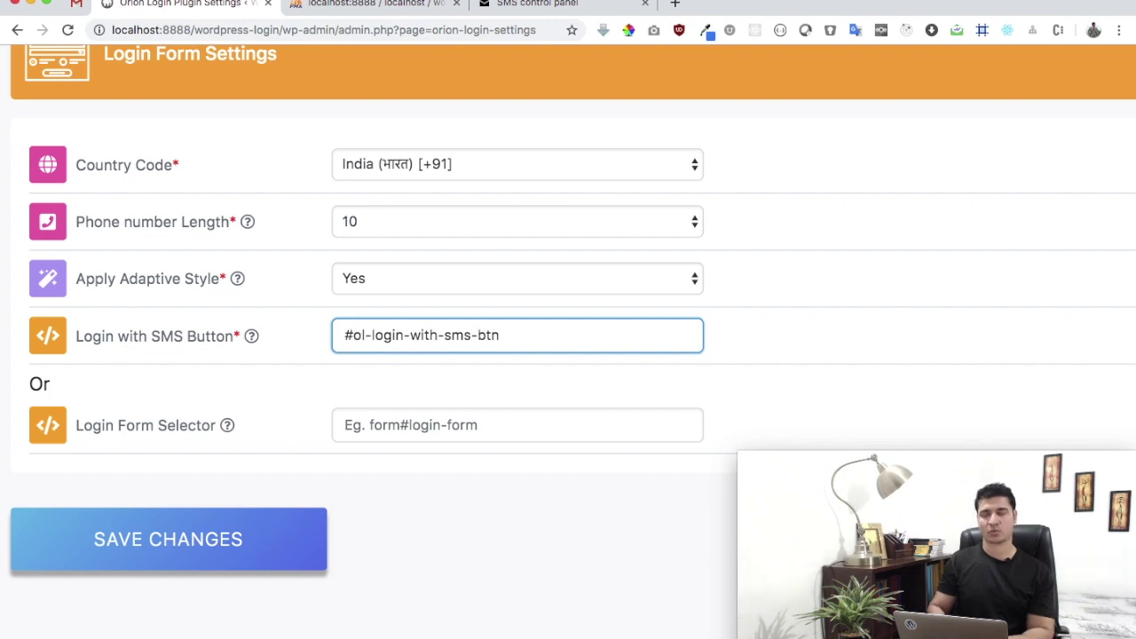
{"action": "key", "text": "BackSpace"}
{"action": "type", "text": "."}
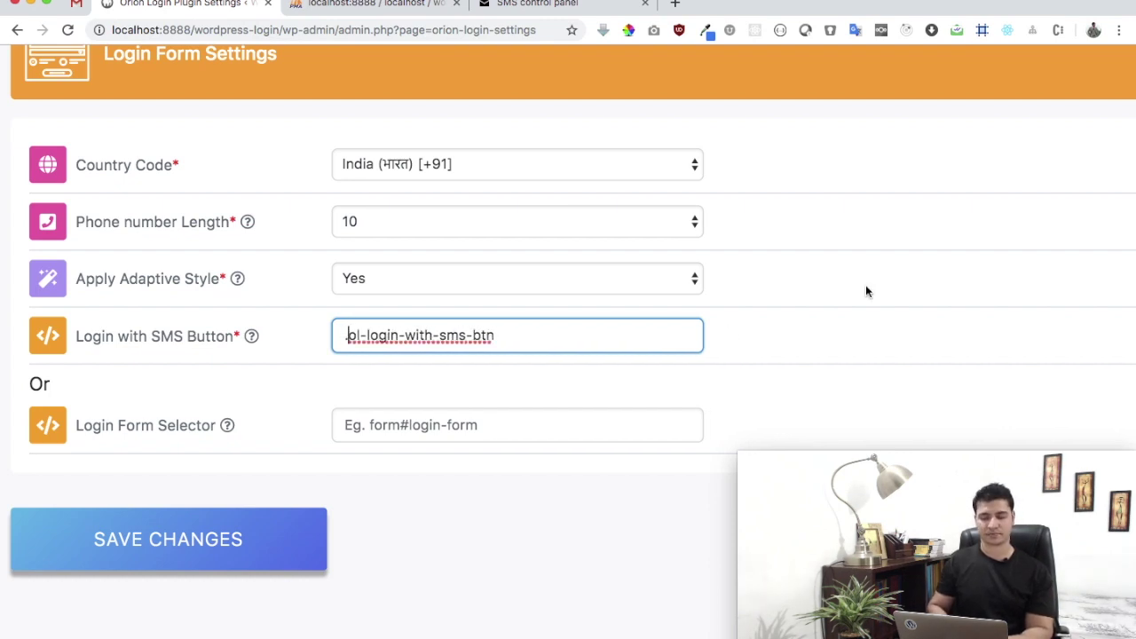
{"action": "left_click", "coordinate": [866, 285]}
{"action": "left_click", "coordinate": [252, 566]}
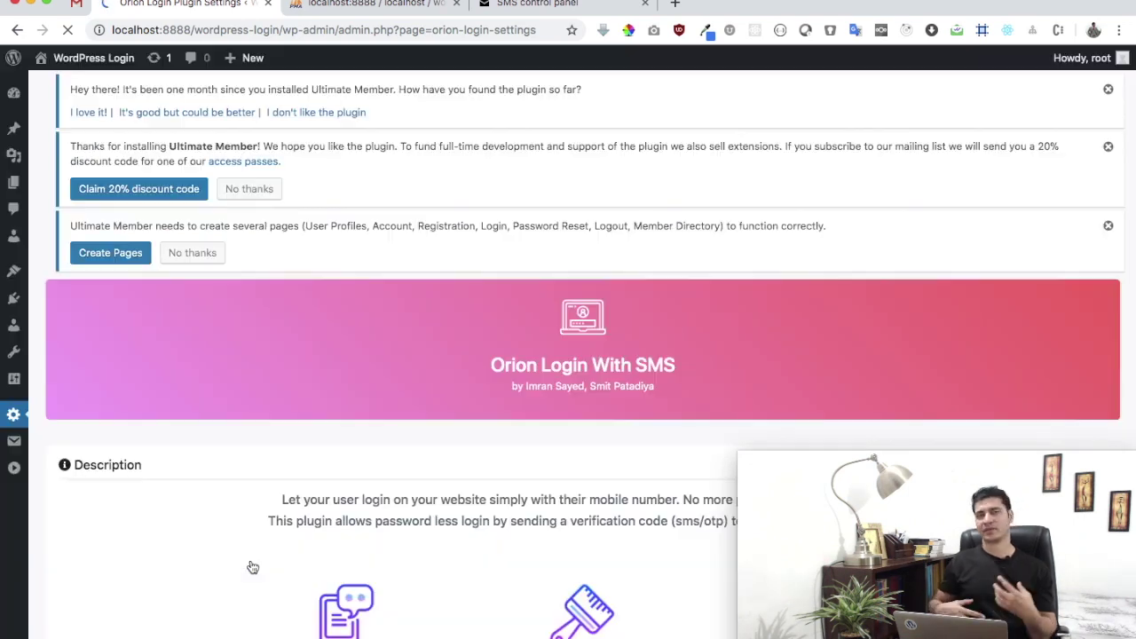
- Bring the incognito login page window forward and stretch it to fill the screen
{"action": "scroll", "coordinate": [253, 566], "scroll_direction": "down", "scroll_amount": 3}
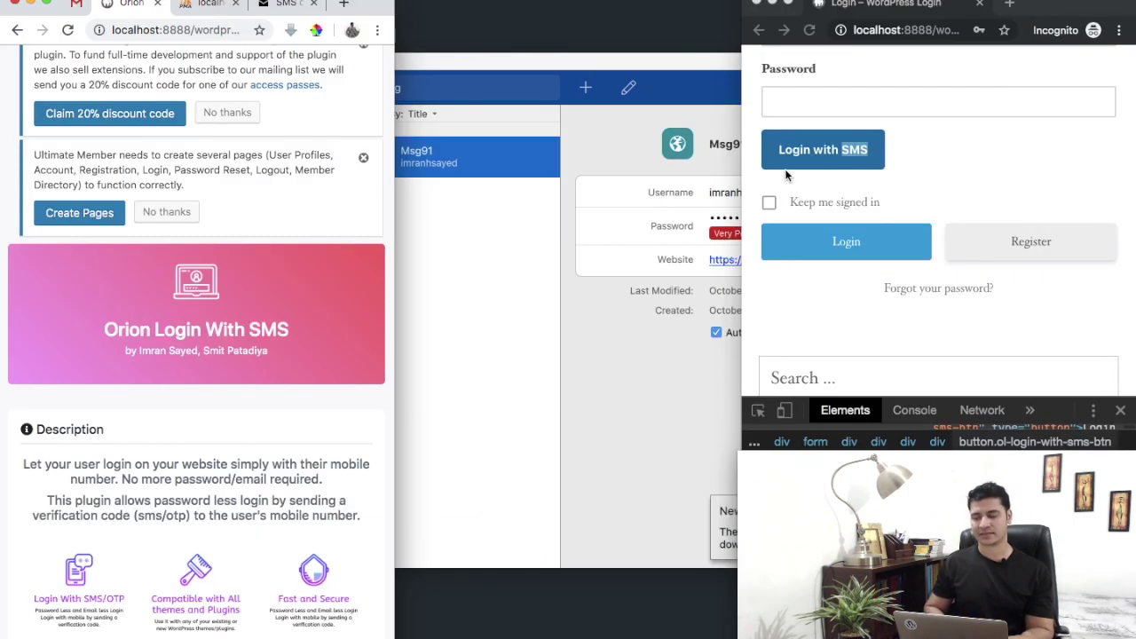
{"action": "left_click", "coordinate": [918, 141]}
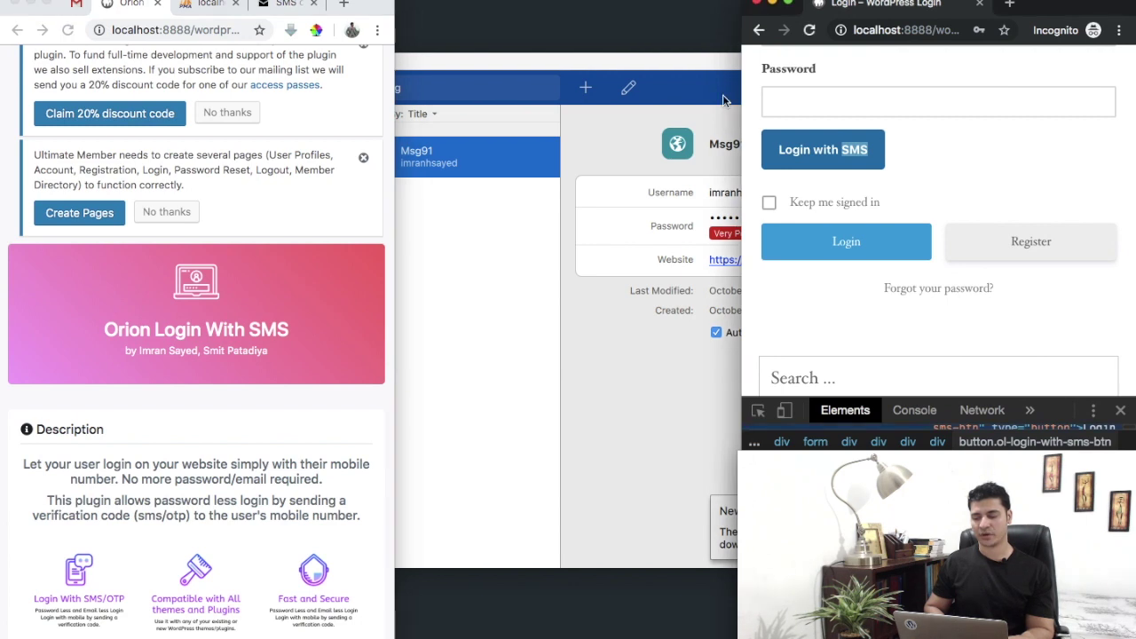
{"action": "left_click_drag", "start_coordinate": [739, 97], "coordinate": [0, 98]}
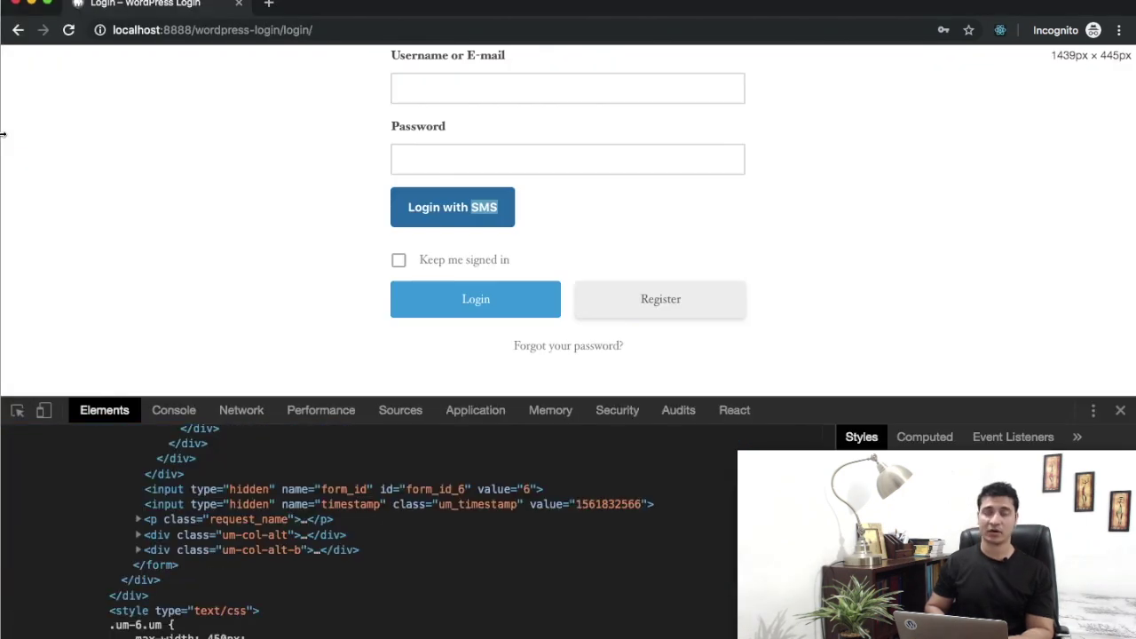
- Reload the login page, open the Login With SMS popup and focus its +91 phone field
{"action": "left_click", "coordinate": [1122, 409]}
{"action": "scroll", "coordinate": [732, 376], "scroll_direction": "up", "scroll_amount": 3}
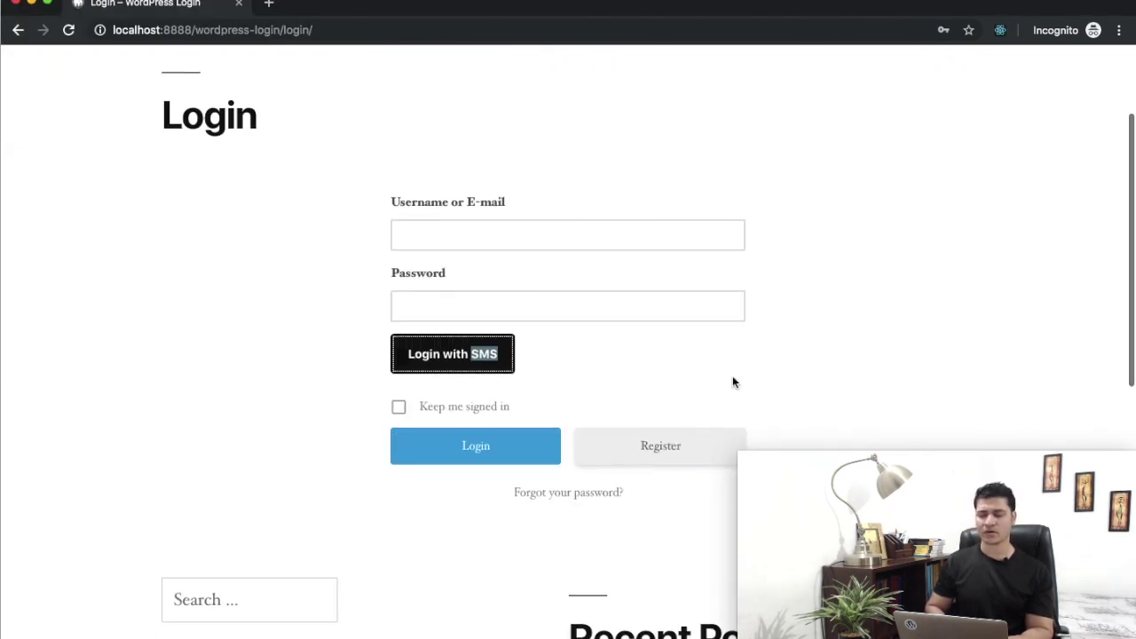
{"action": "key", "text": "super+r"}
{"action": "left_click", "coordinate": [452, 374]}
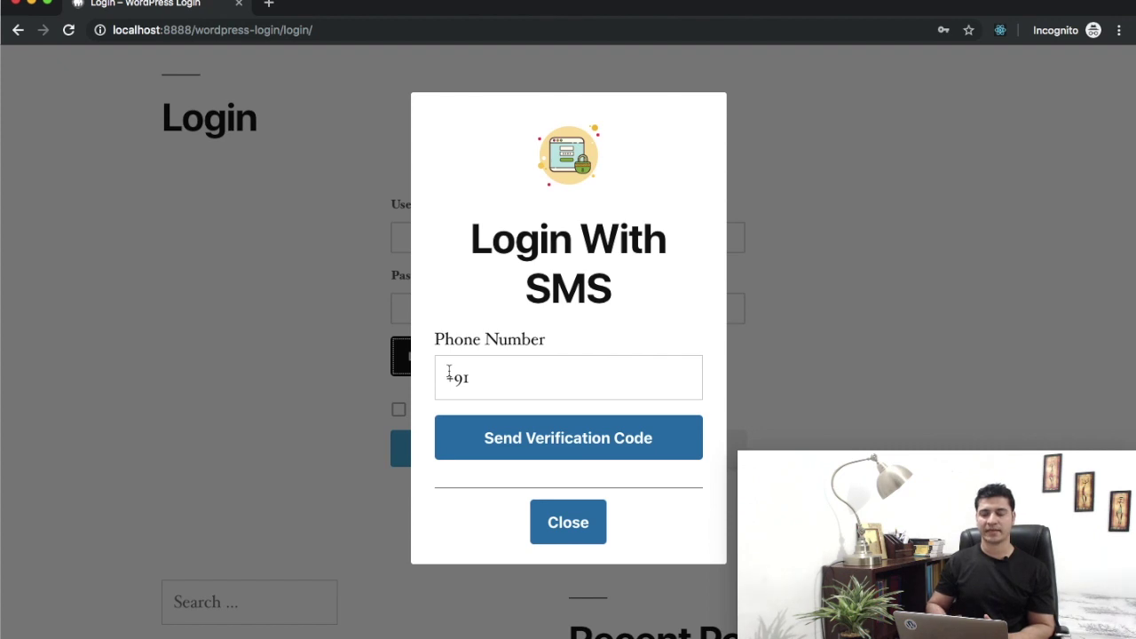
{"action": "triple_click", "coordinate": [514, 253]}
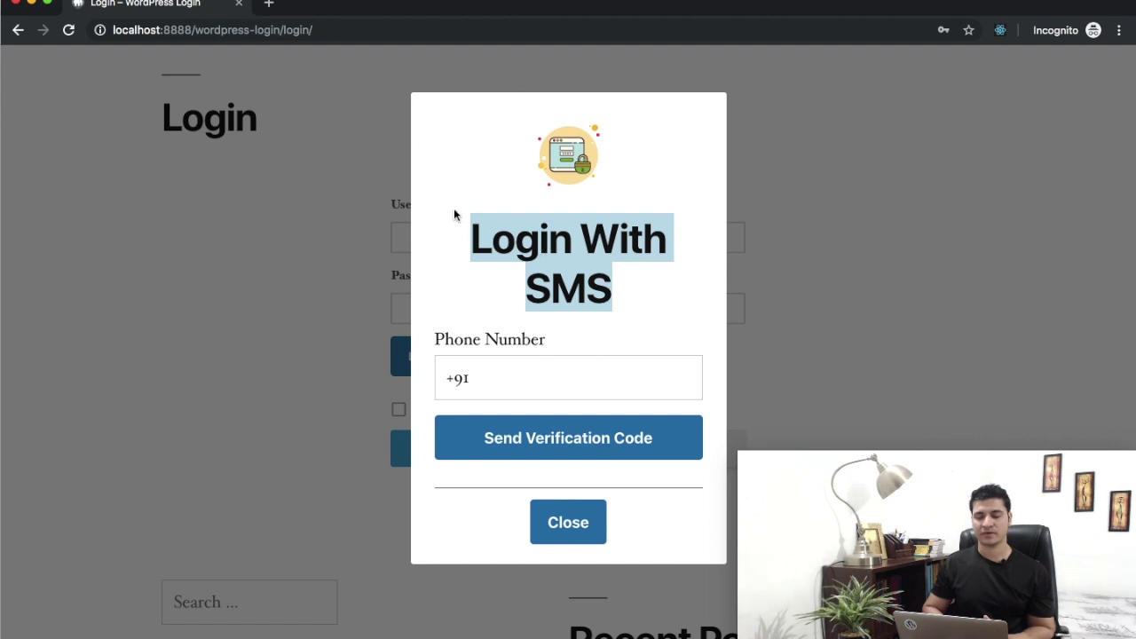
{"action": "scroll", "coordinate": [479, 356], "scroll_direction": "down", "scroll_amount": 3}
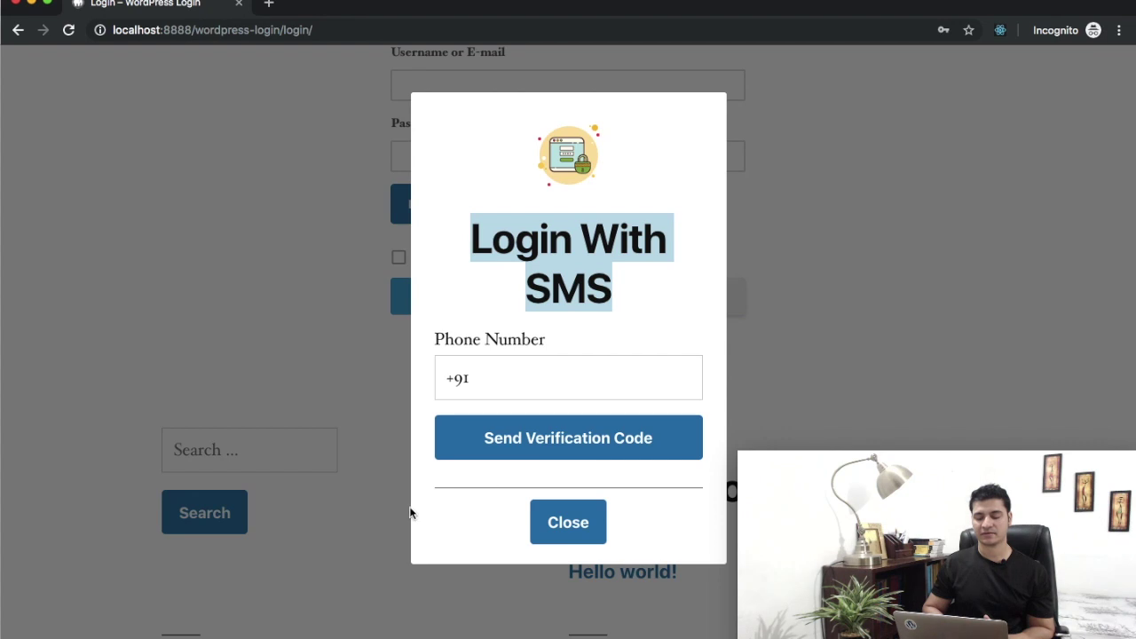
{"action": "left_click", "coordinate": [519, 393]}
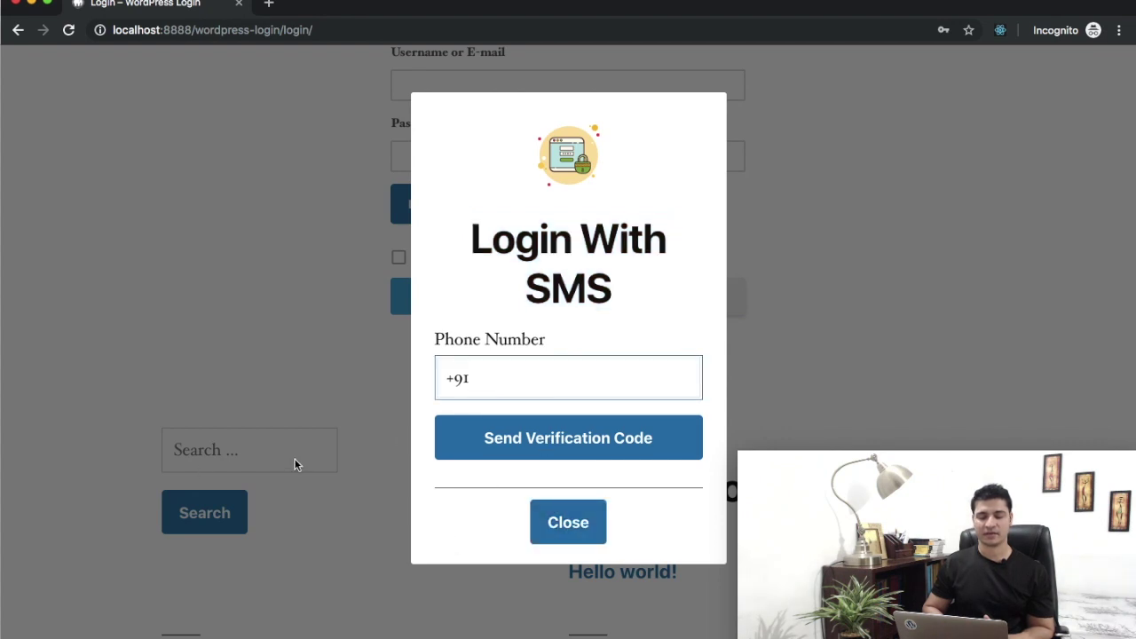
{"action": "scroll", "coordinate": [504, 382], "scroll_direction": "up", "scroll_amount": 4}
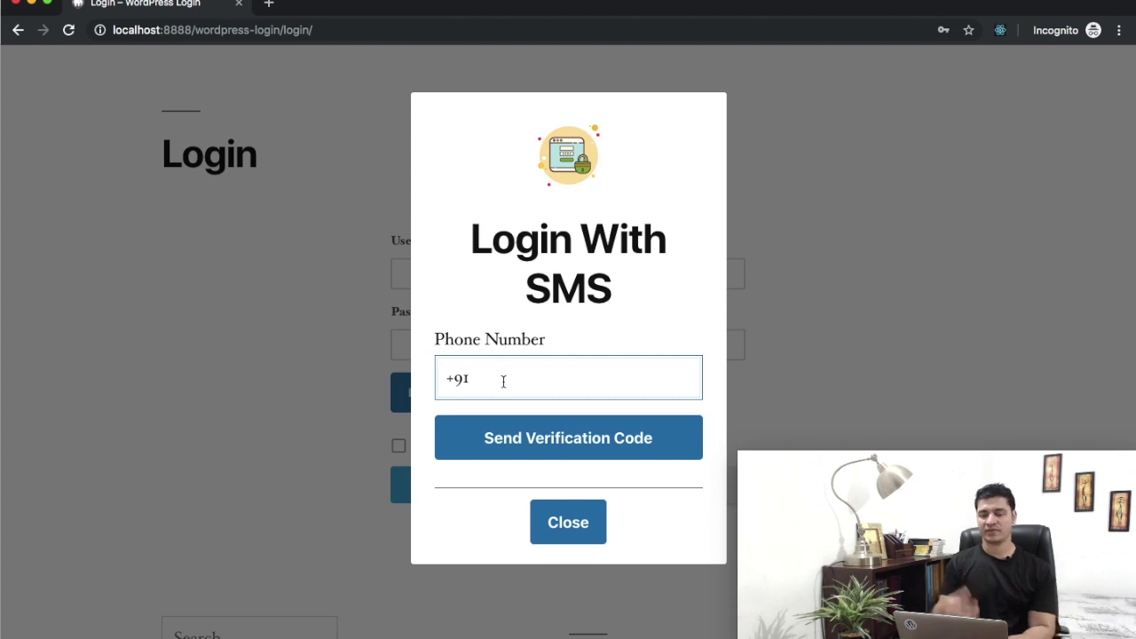
- Try requesting a verification code with an empty field, then with a short partial number
{"action": "left_click", "coordinate": [554, 433]}
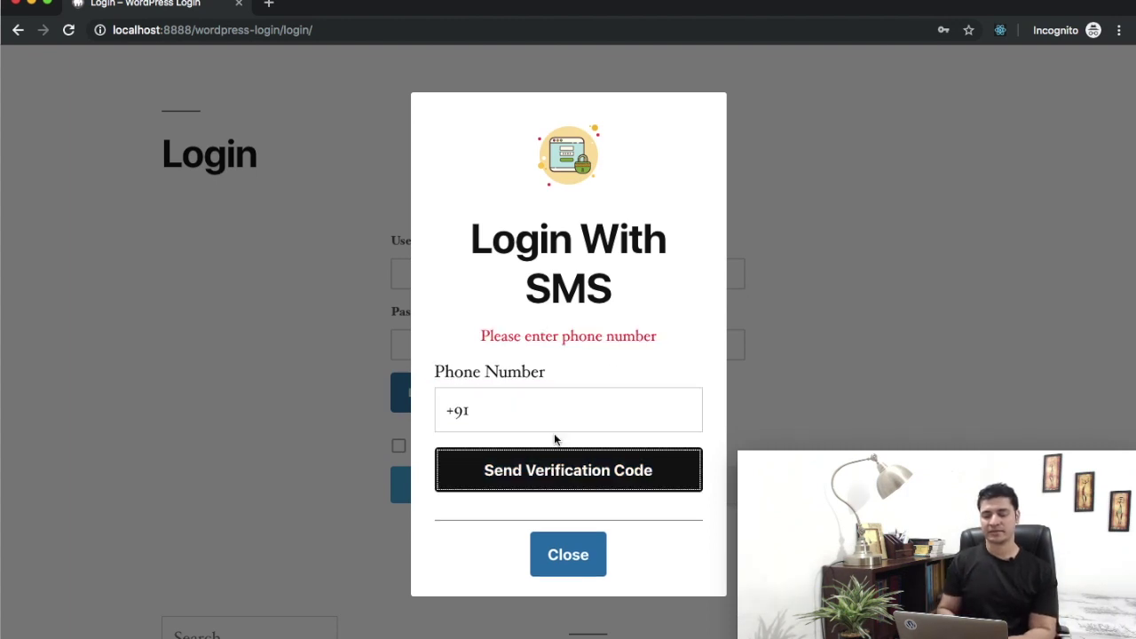
{"action": "left_click", "coordinate": [527, 412]}
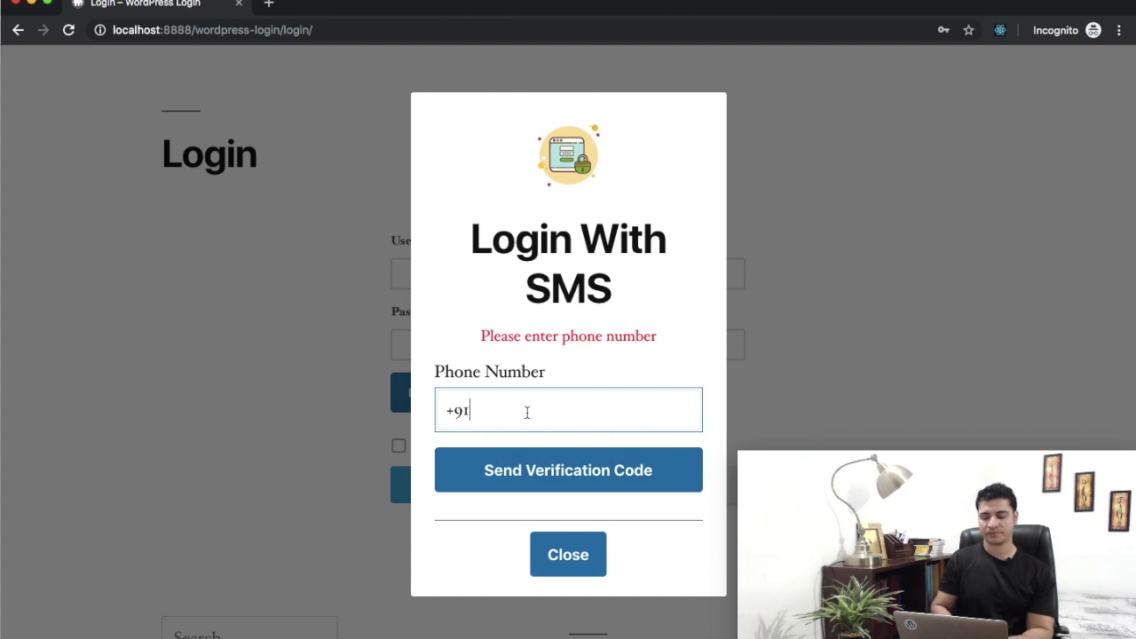
{"action": "type", "text": "878787"}
{"action": "left_click", "coordinate": [503, 468]}
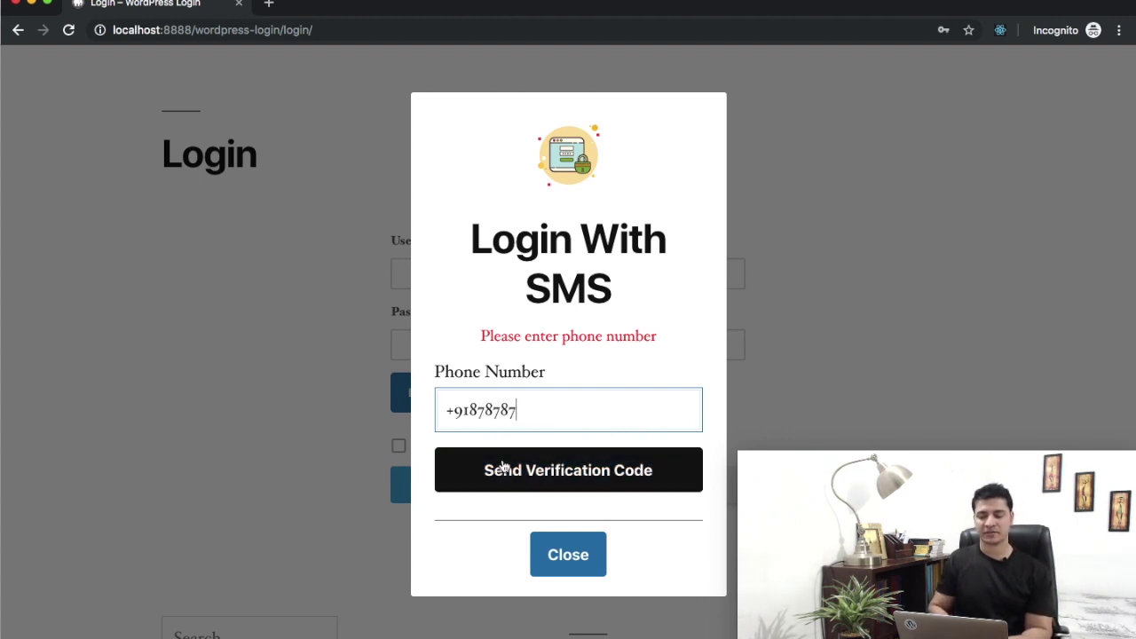
- Replace the partial entry with a +91 number, submit it, then add a missing digit and resend
{"action": "double_click", "coordinate": [550, 413]}
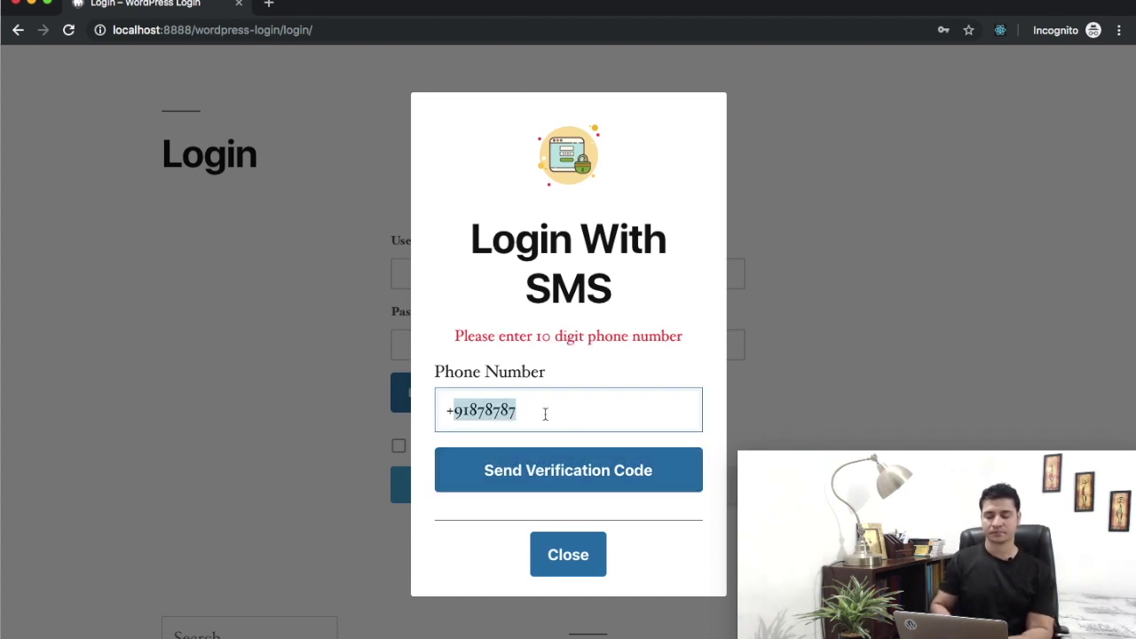
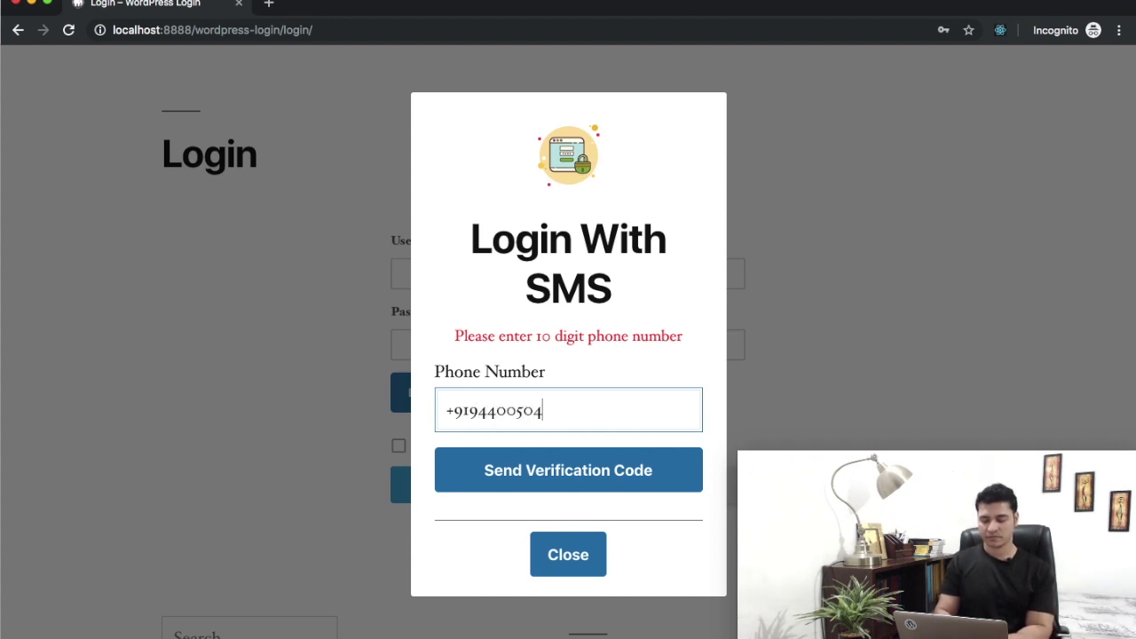
{"action": "left_click", "coordinate": [541, 468]}
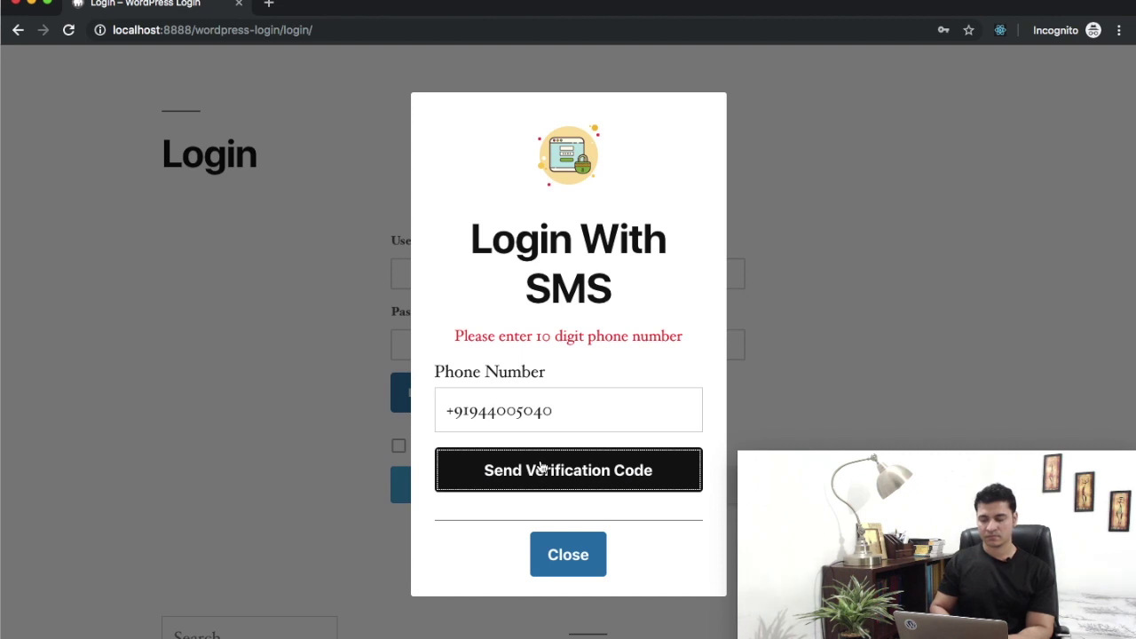
{"action": "left_click", "coordinate": [568, 414]}
{"action": "type", "text": "8"}
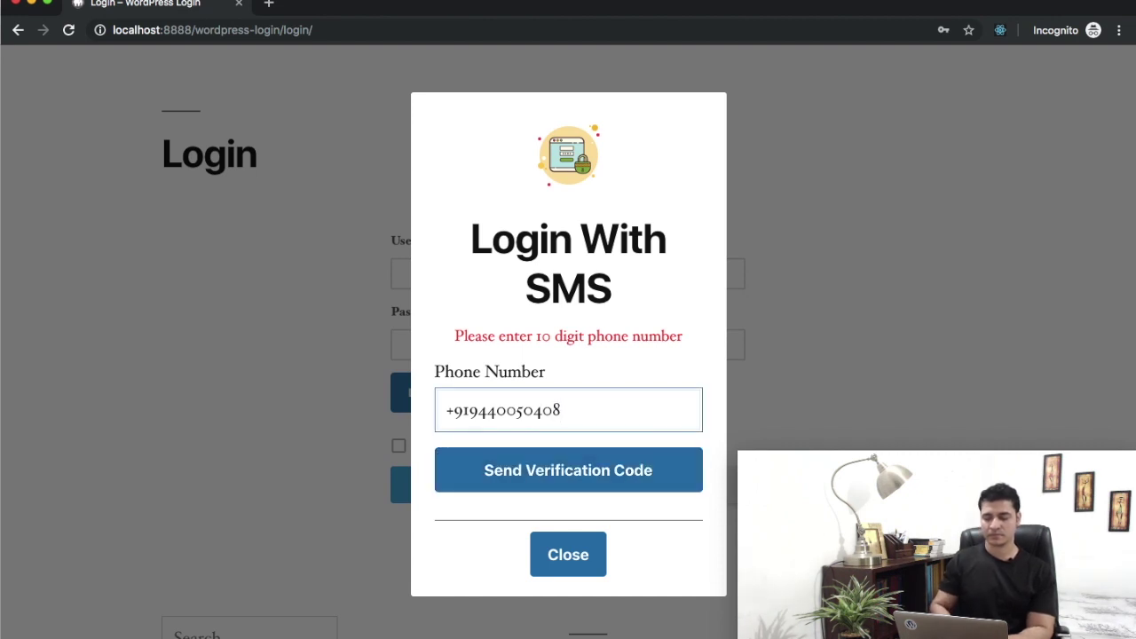
{"action": "left_click", "coordinate": [609, 456]}
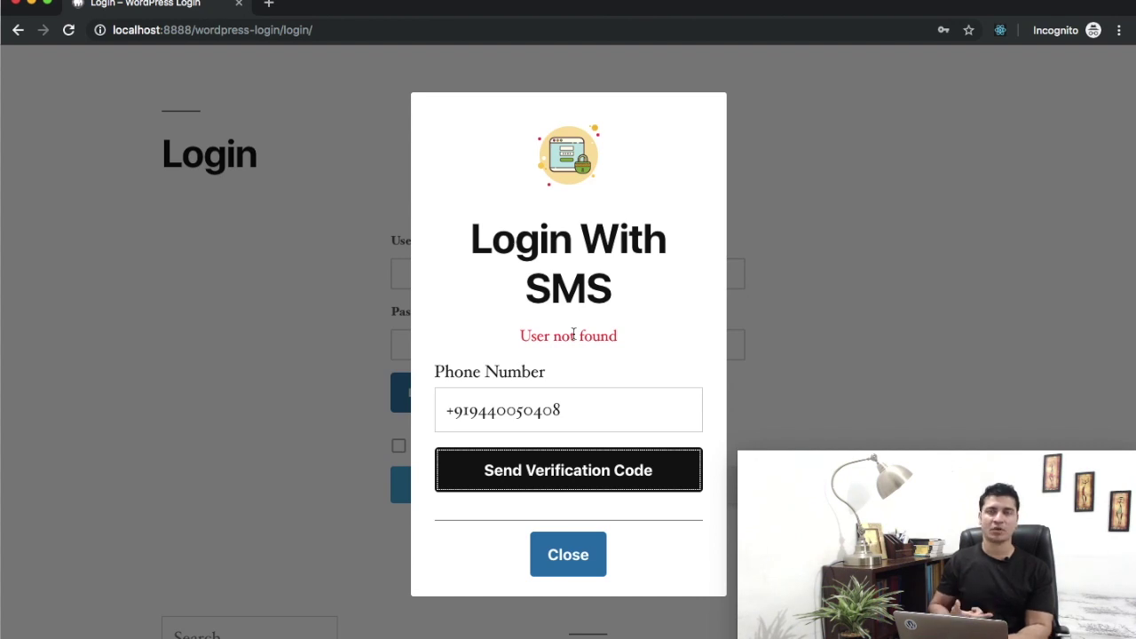
- Retype the whole phone number with the +91 country code and request the code again
{"action": "left_click", "coordinate": [540, 409]}
{"action": "key", "text": "super+a"}
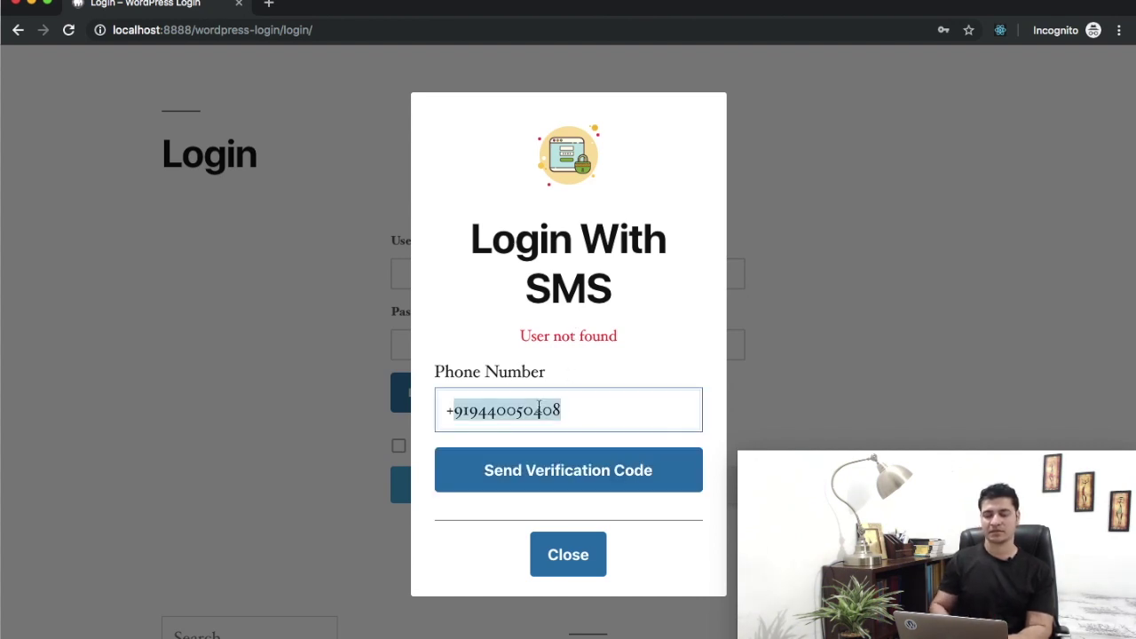
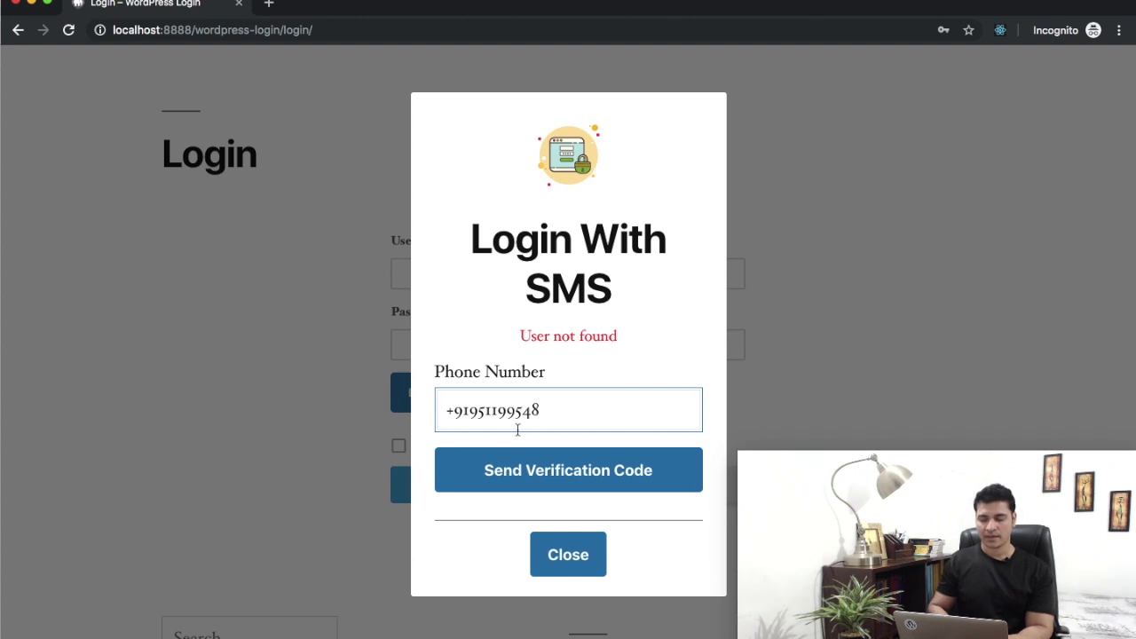
{"action": "left_click", "coordinate": [499, 468]}
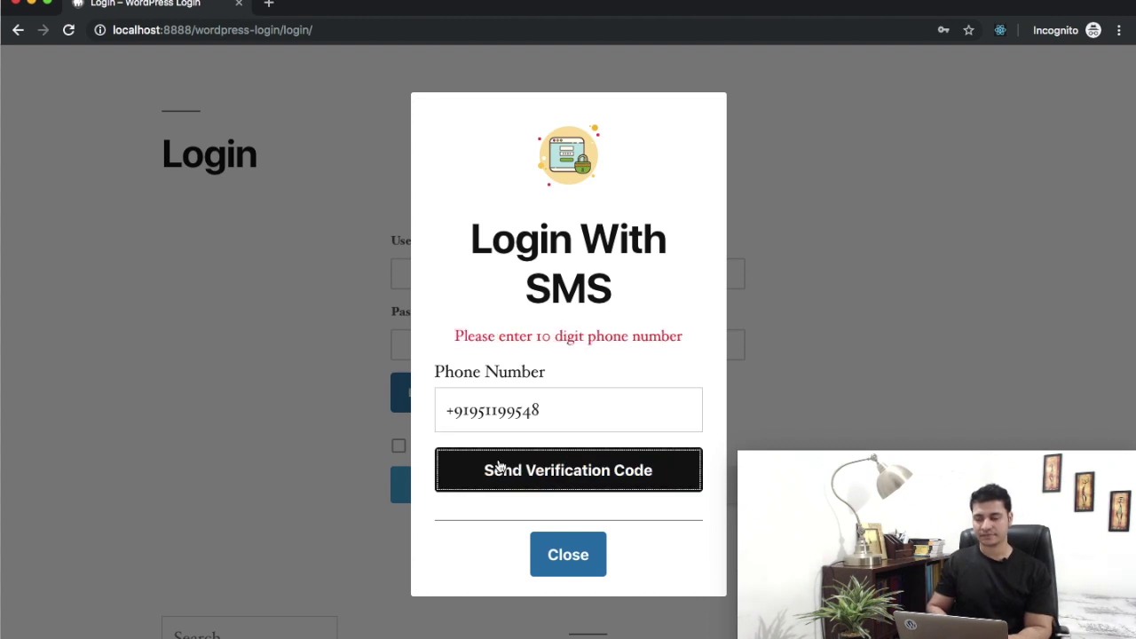
{"action": "left_click", "coordinate": [538, 413]}
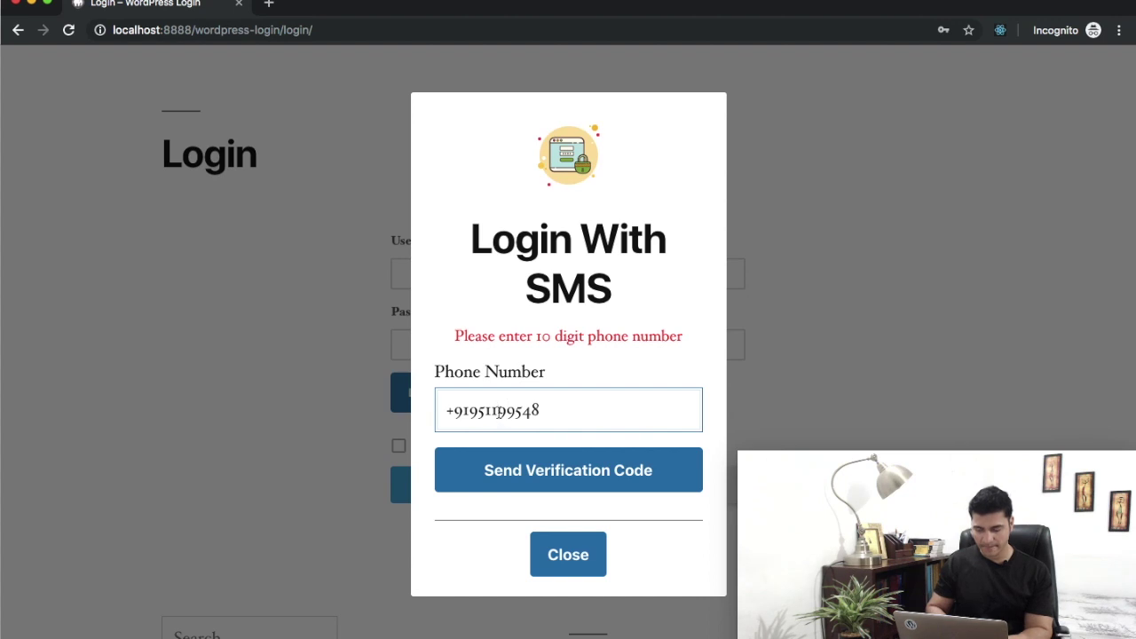
- Add the final digit to the phone number, send the verification code, and dismiss the disk space warning
{"action": "type", "text": "8"}
{"action": "left_click", "coordinate": [519, 471]}
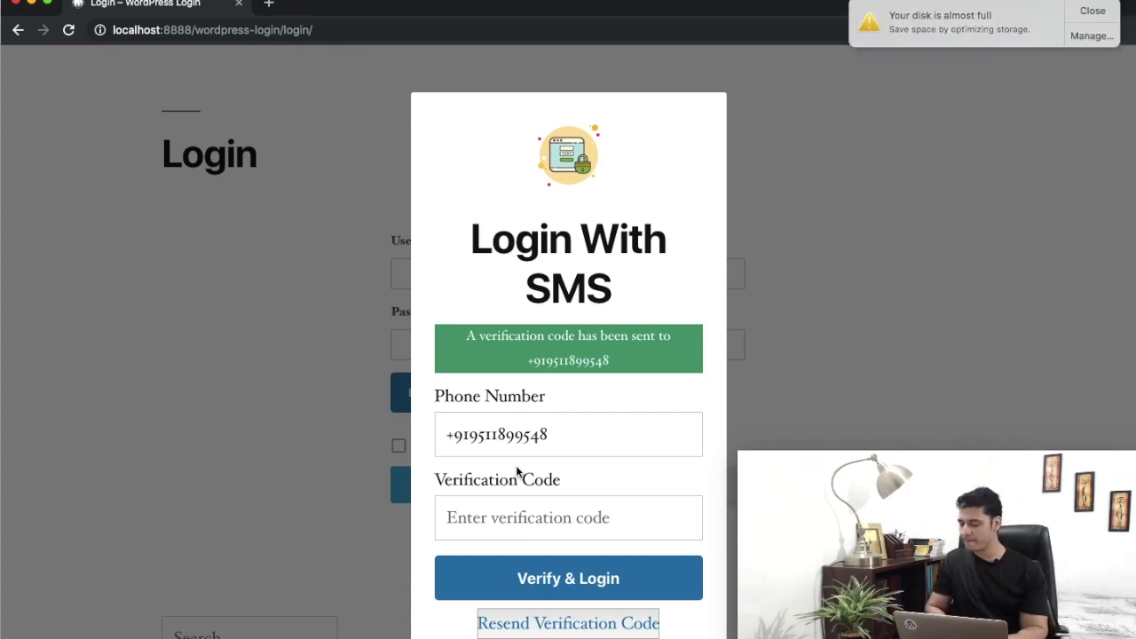
{"action": "left_click", "coordinate": [1087, 12]}
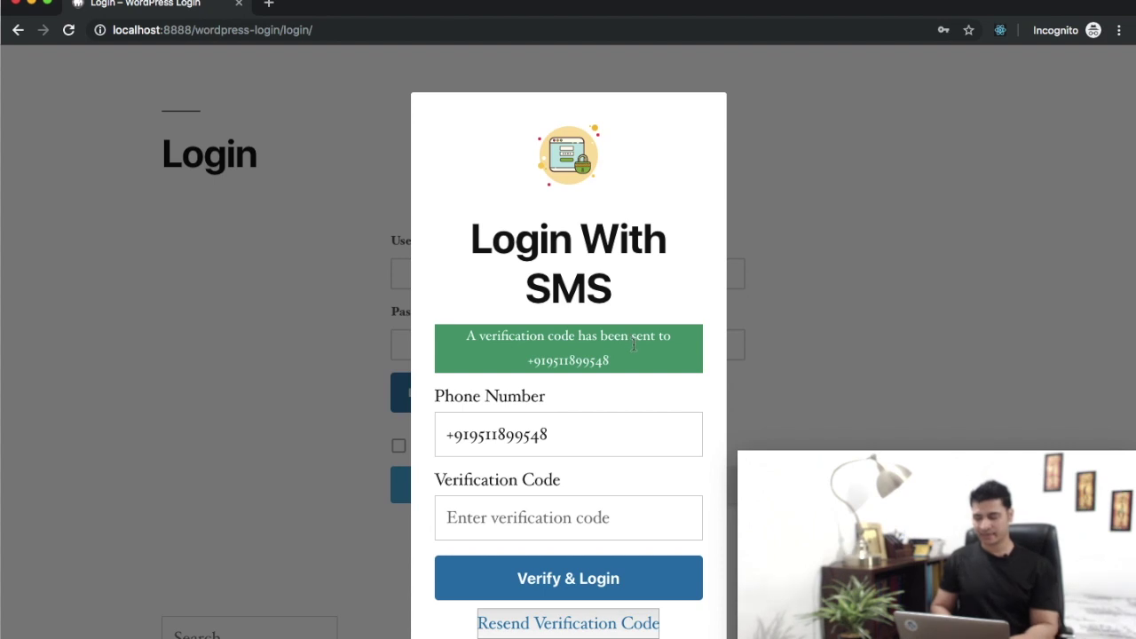
- Enter the received SMS code, try Verify & Login, and select the rejected code to replace it
{"action": "scroll", "coordinate": [512, 514], "scroll_direction": "down", "scroll_amount": 2}
{"action": "left_click", "coordinate": [505, 456]}
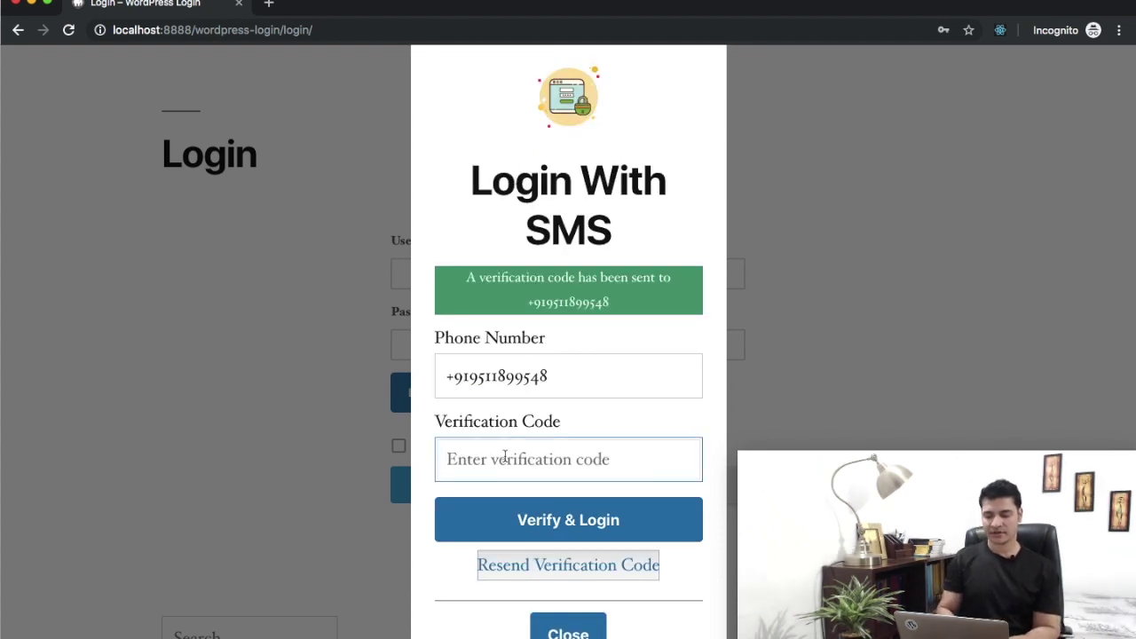
{"action": "left_click", "coordinate": [528, 532]}
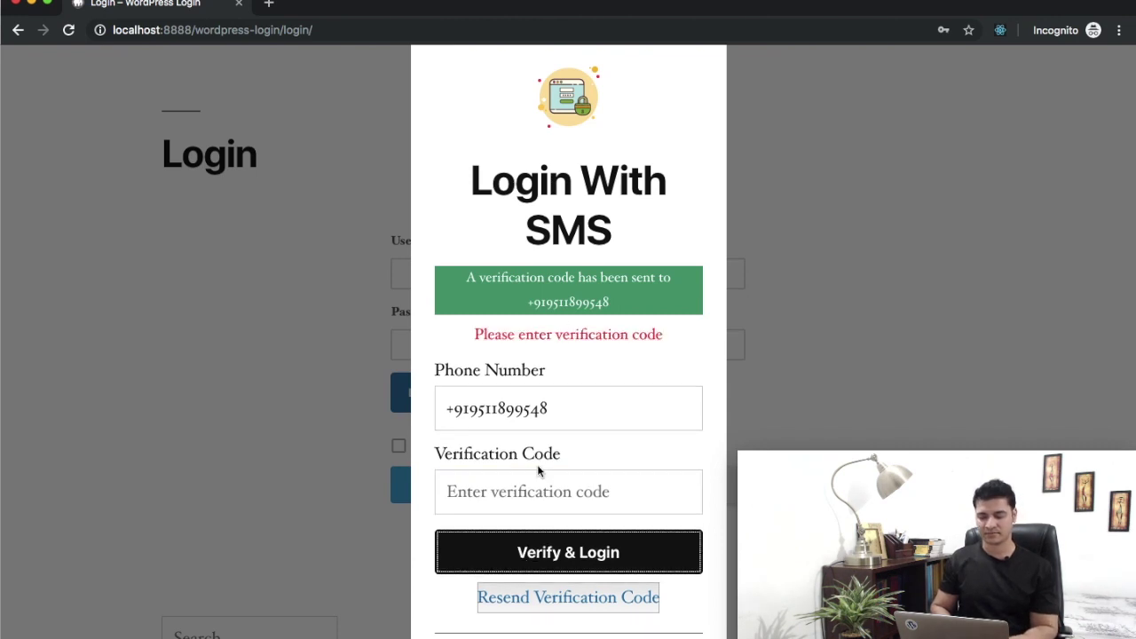
{"action": "left_click", "coordinate": [471, 479]}
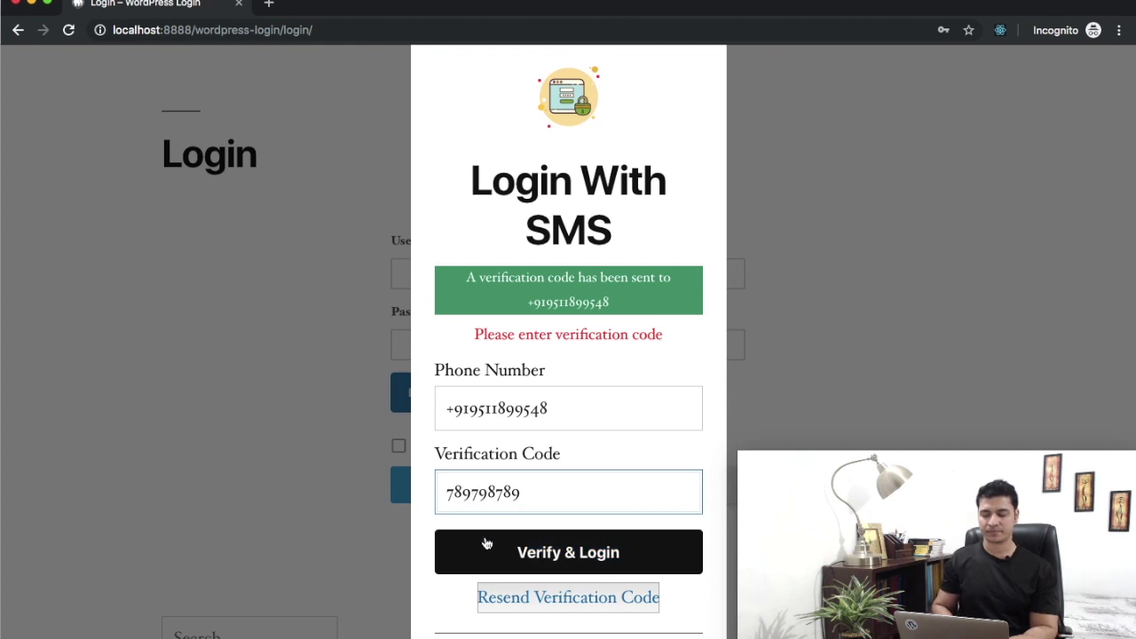
{"action": "left_click", "coordinate": [510, 550]}
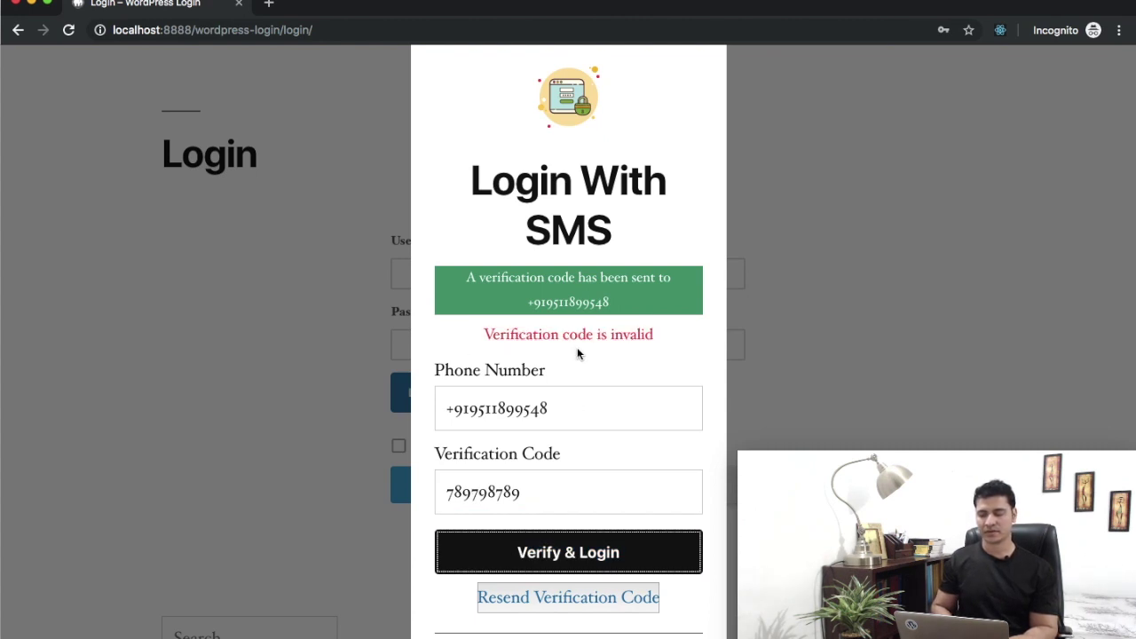
{"action": "double_click", "coordinate": [509, 499]}
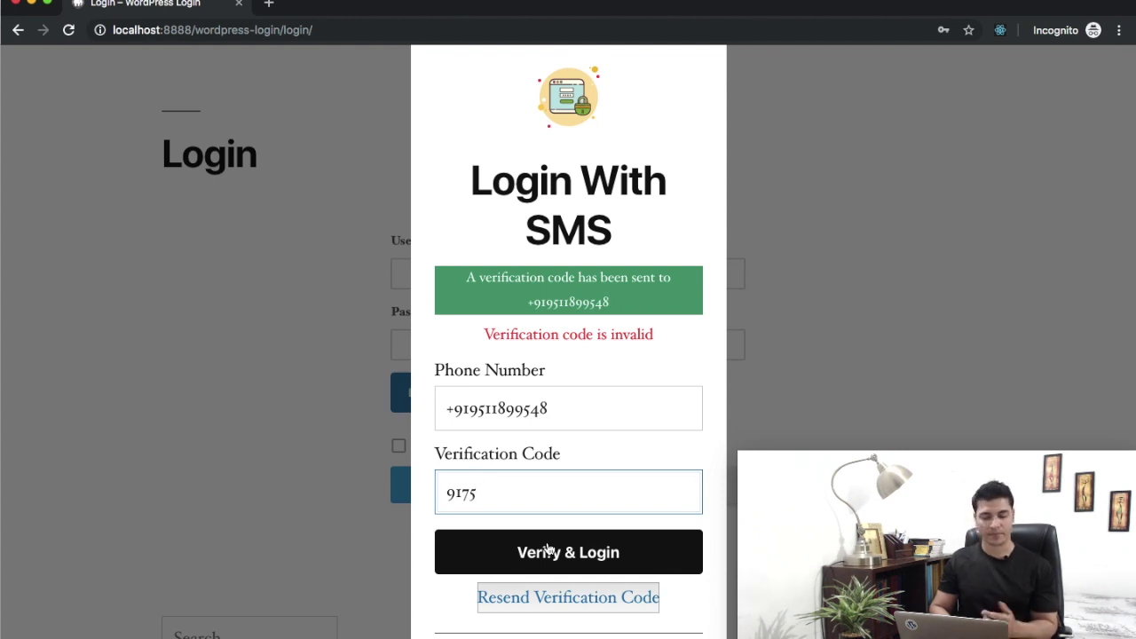
{"action": "scroll", "coordinate": [548, 549], "scroll_direction": "down", "scroll_amount": 2}
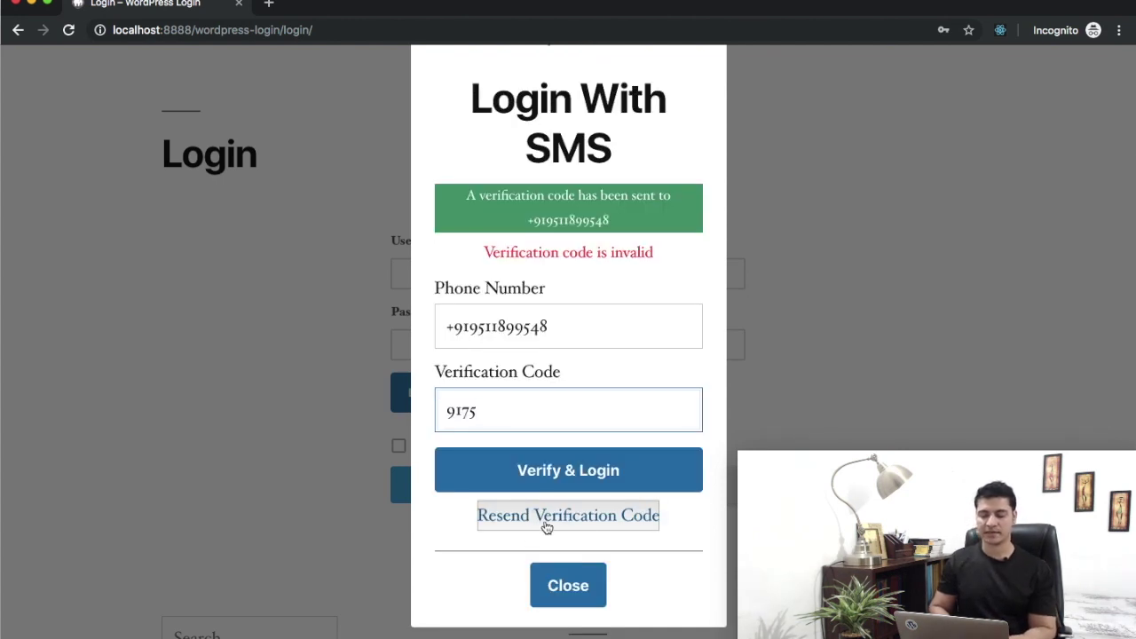
- Submit the corrected verification code to log in, then load the site's /login/ page
{"action": "left_click", "coordinate": [545, 477]}
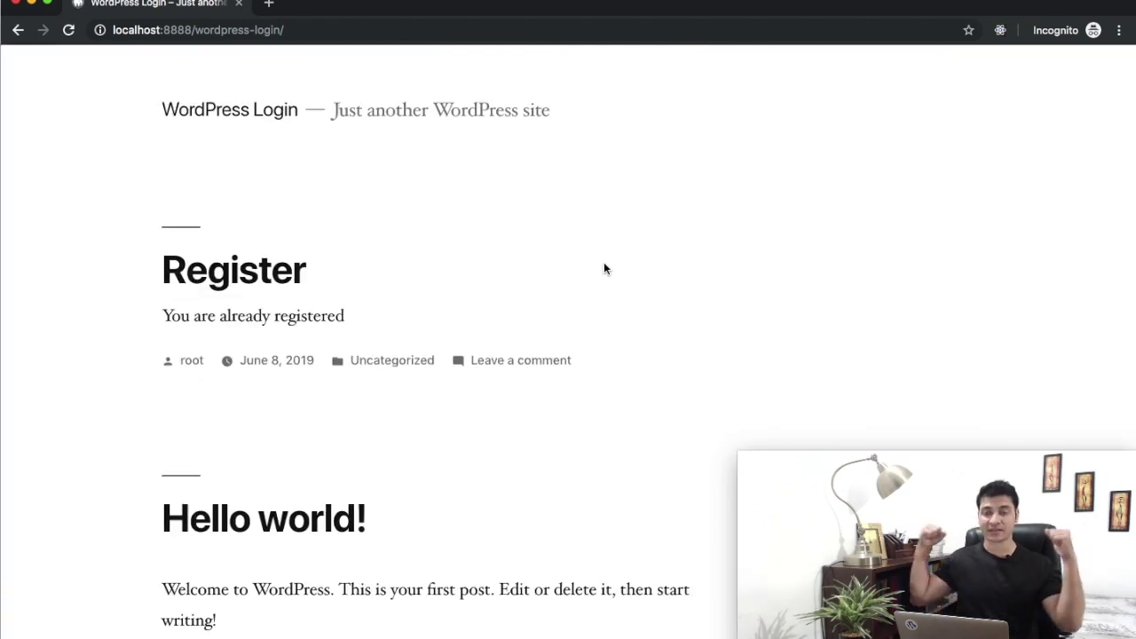
{"action": "left_click", "coordinate": [306, 30]}
{"action": "type", "text": "login/lo"}
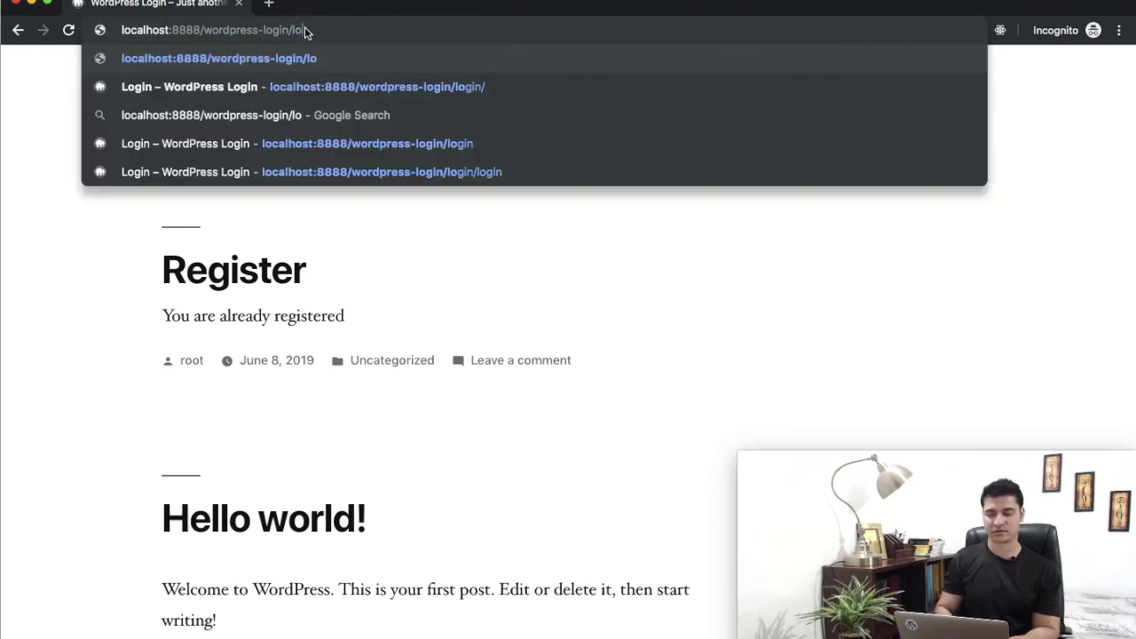
{"action": "type", "text": "gin"}
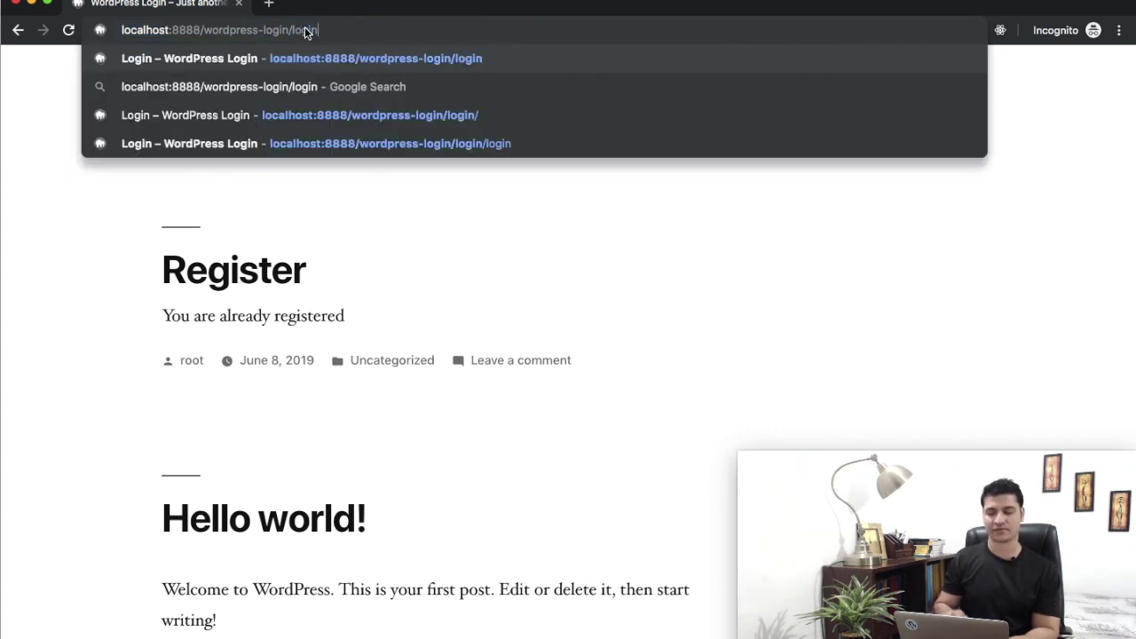
{"action": "key", "text": "Return"}
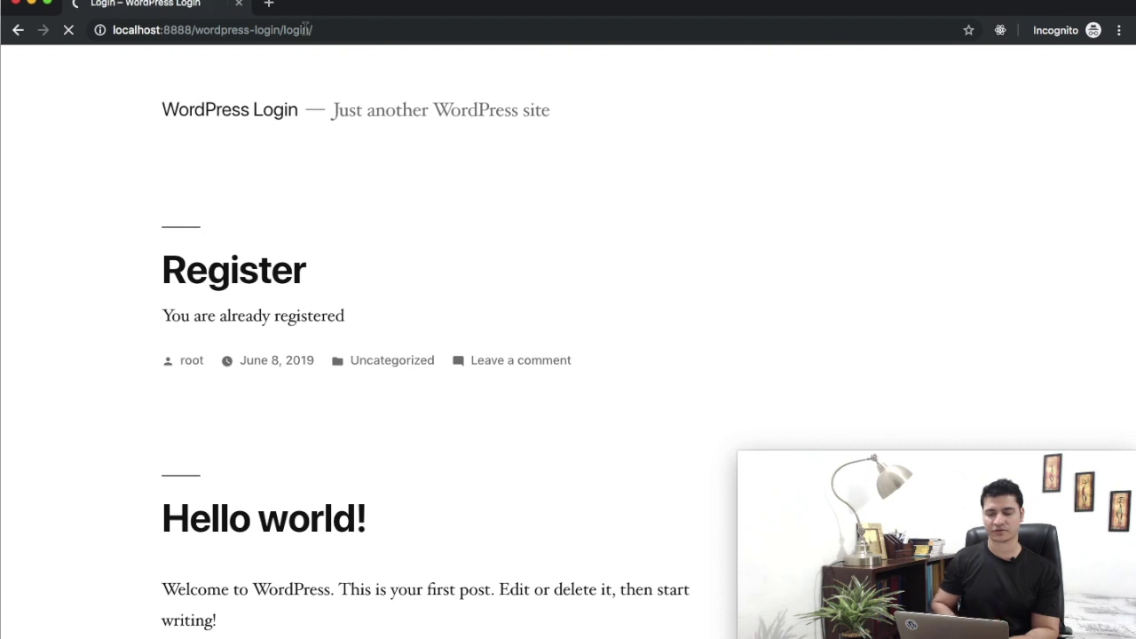
- Confirm the profile shows Your account and Logout, then close the incognito window
{"action": "scroll", "coordinate": [547, 310], "scroll_direction": "down", "scroll_amount": 1}
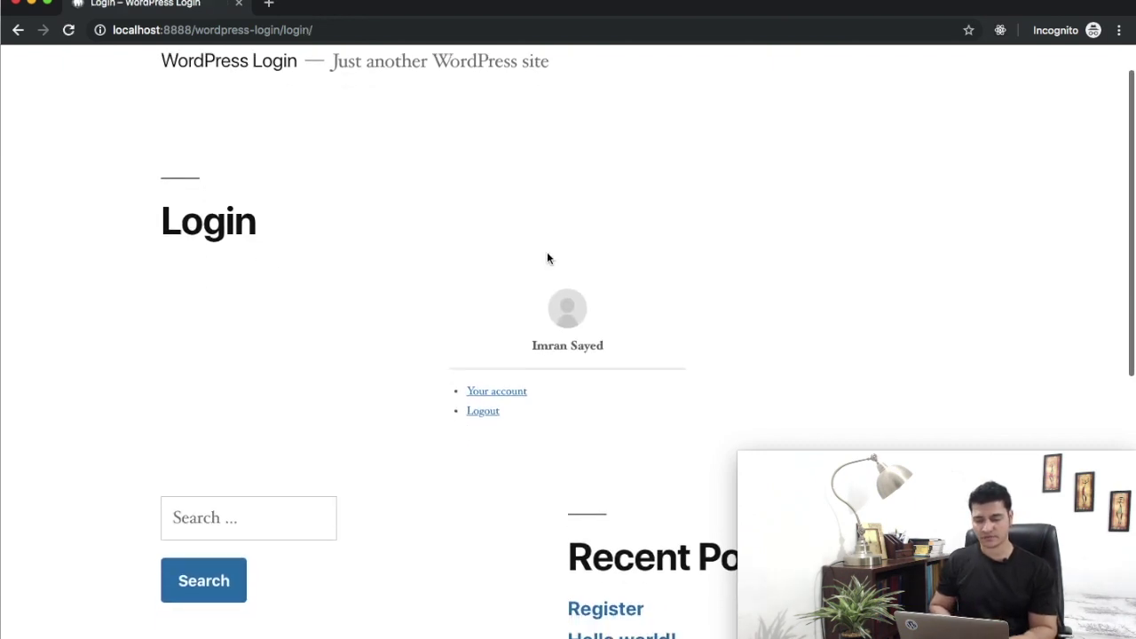
{"action": "scroll", "coordinate": [547, 258], "scroll_direction": "up", "scroll_amount": 5}
{"action": "scroll", "coordinate": [535, 251], "scroll_direction": "down", "scroll_amount": 5}
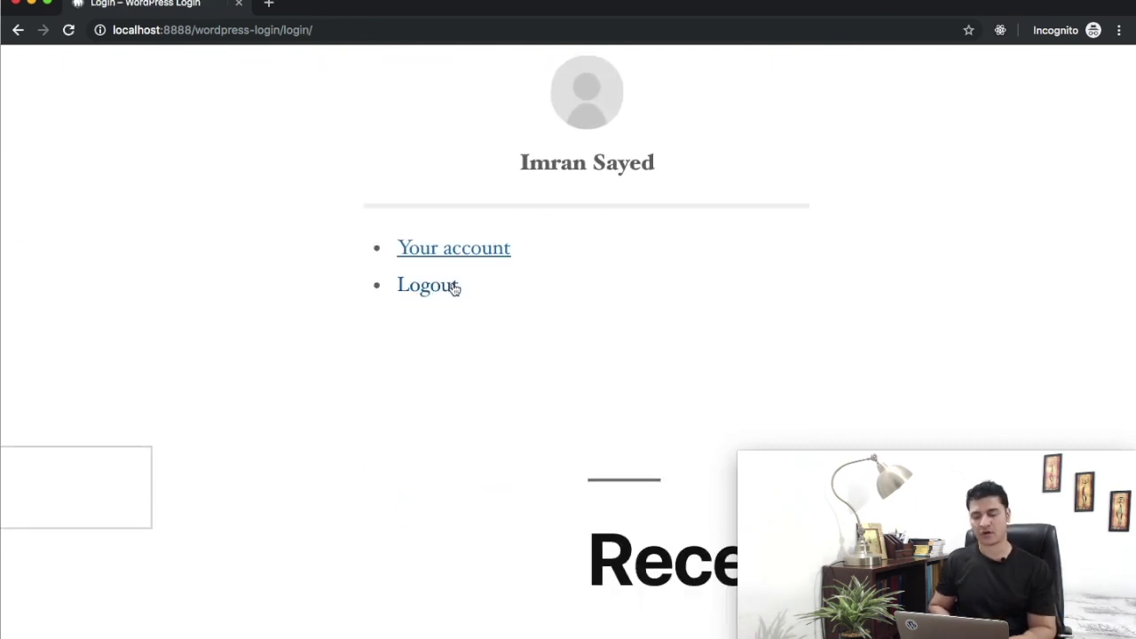
{"action": "scroll", "coordinate": [636, 317], "scroll_direction": "down", "scroll_amount": 5}
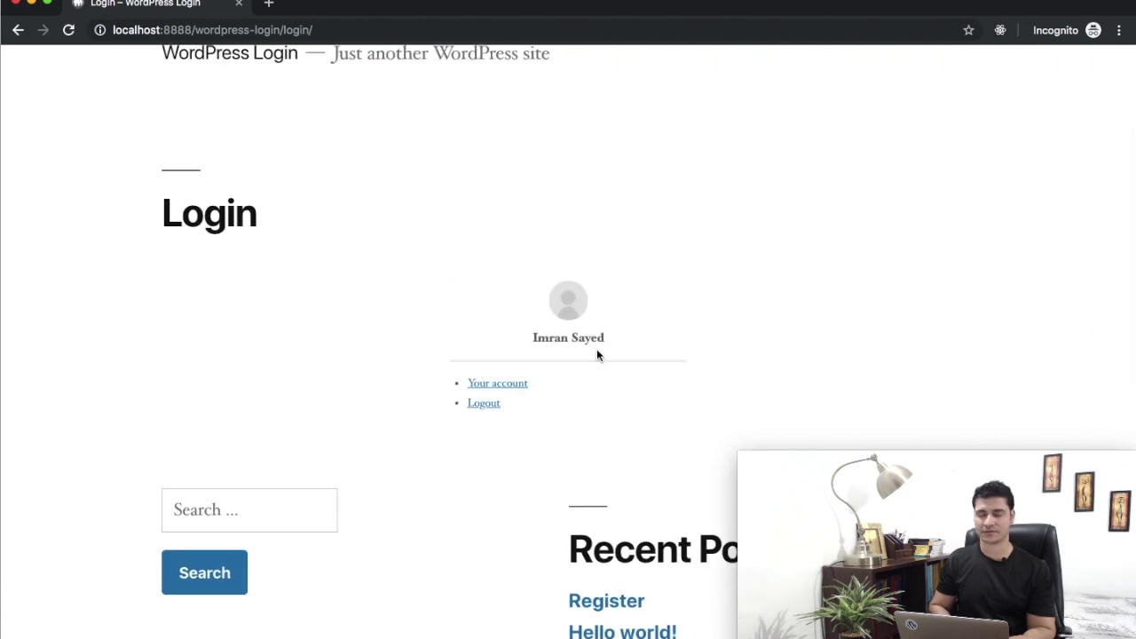
{"action": "scroll", "coordinate": [398, 186], "scroll_direction": "up", "scroll_amount": 2}
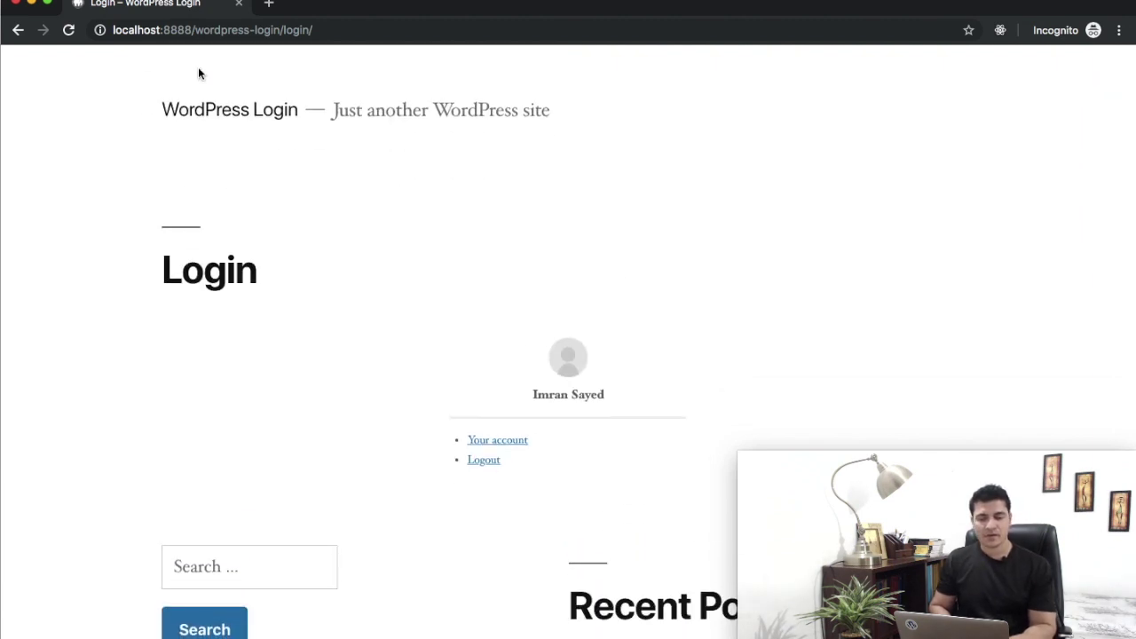
{"action": "left_click", "coordinate": [31, 4]}
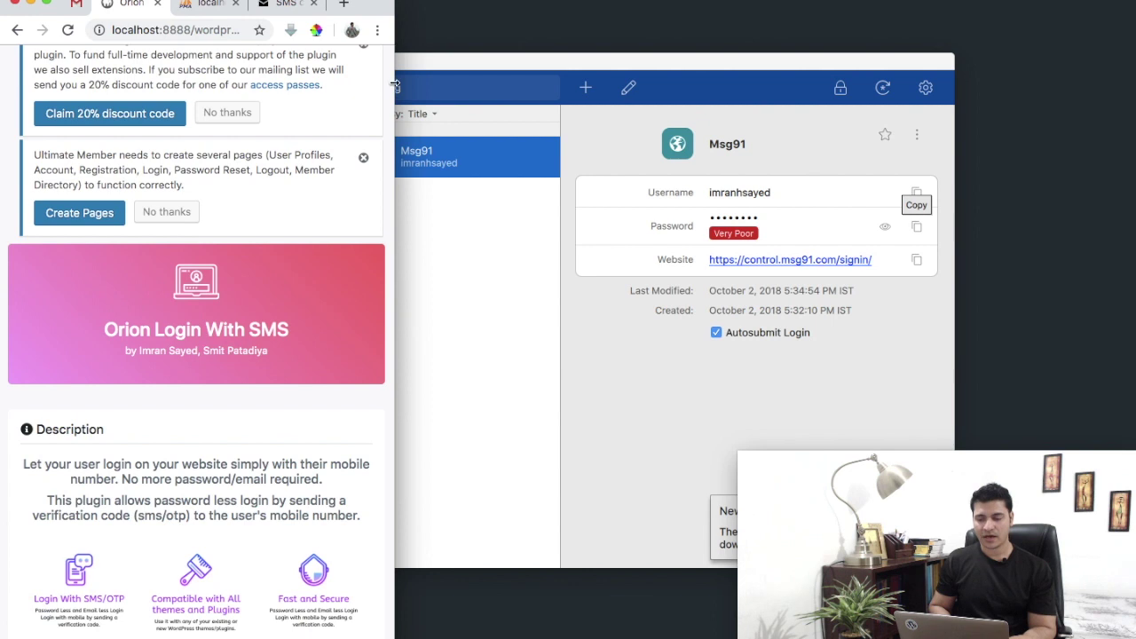
- Stretch the browser to full screen width and review the MSG91 gateway and SMS API Configuration settings
{"action": "left_click_drag", "start_coordinate": [395, 87], "coordinate": [1133, 211]}
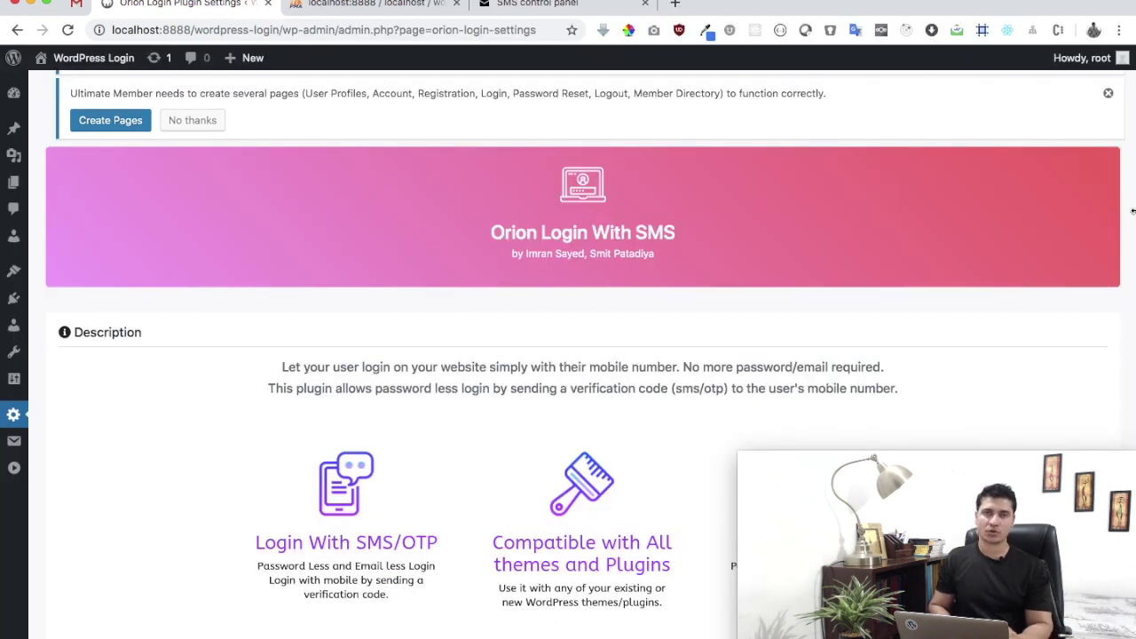
{"action": "scroll", "coordinate": [1015, 256], "scroll_direction": "down", "scroll_amount": 5}
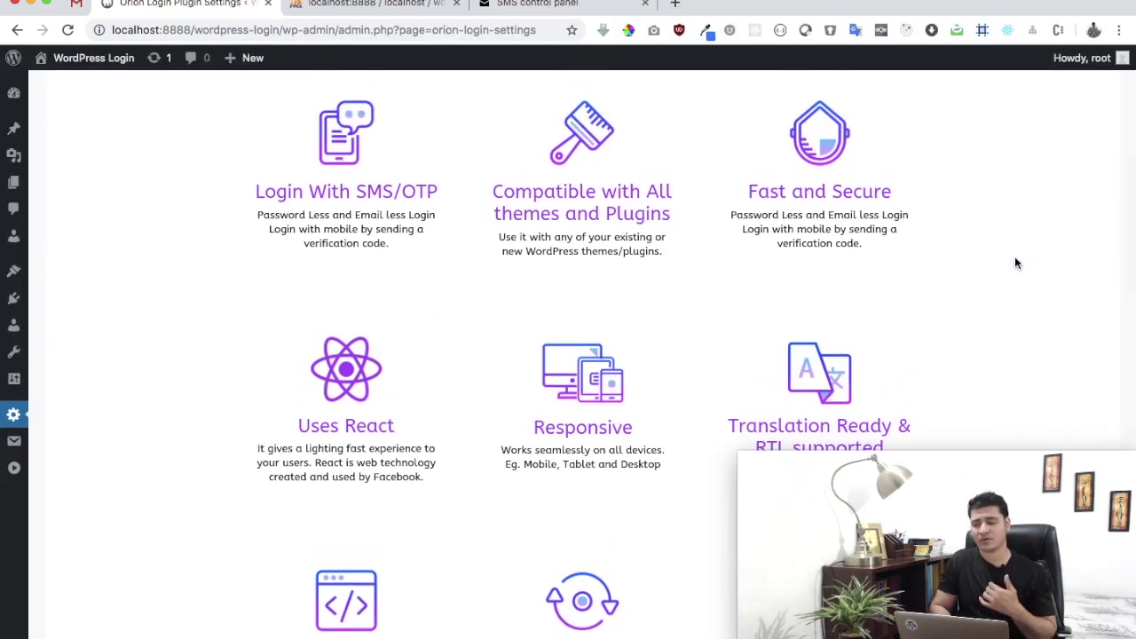
{"action": "scroll", "coordinate": [1016, 263], "scroll_direction": "down", "scroll_amount": 10}
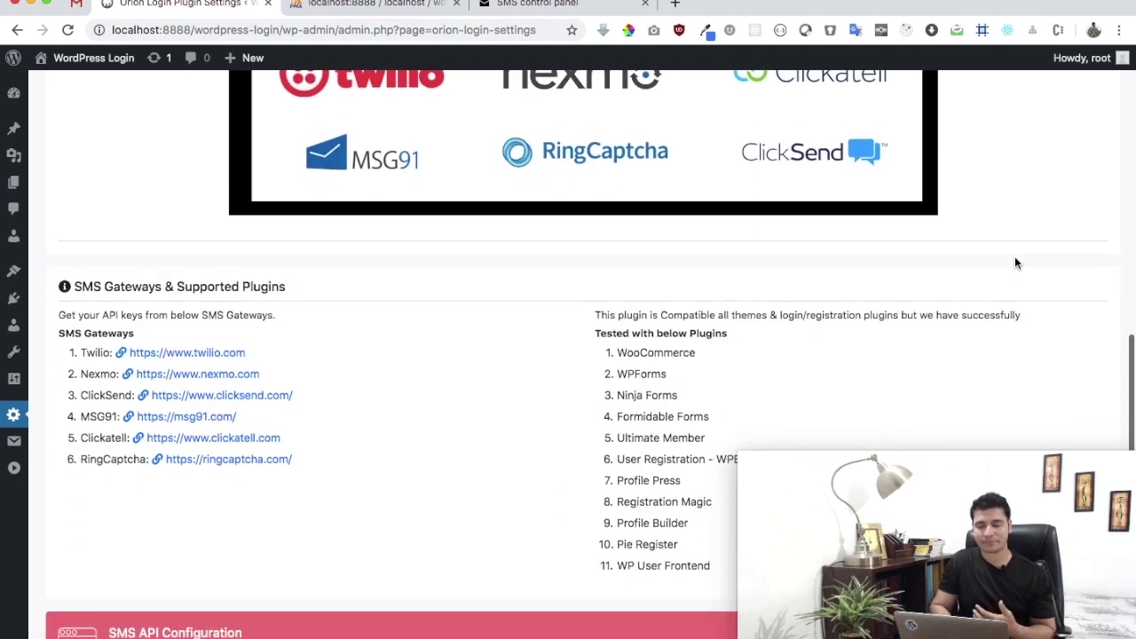
{"action": "scroll", "coordinate": [1017, 263], "scroll_direction": "down", "scroll_amount": 10}
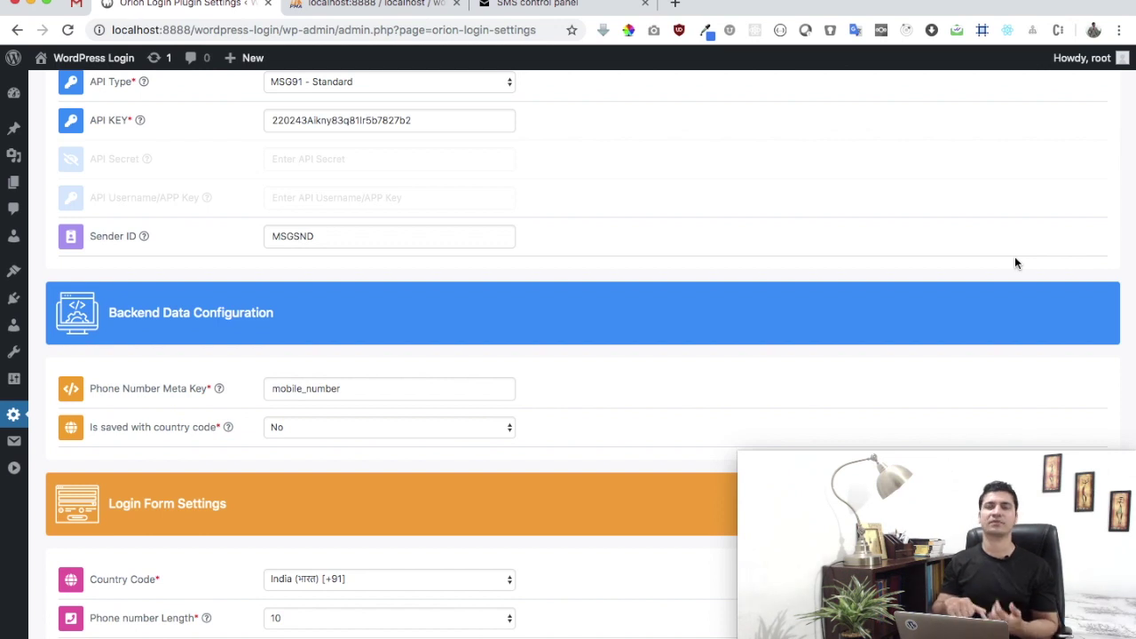
{"action": "scroll", "coordinate": [1016, 263], "scroll_direction": "down", "scroll_amount": 10}
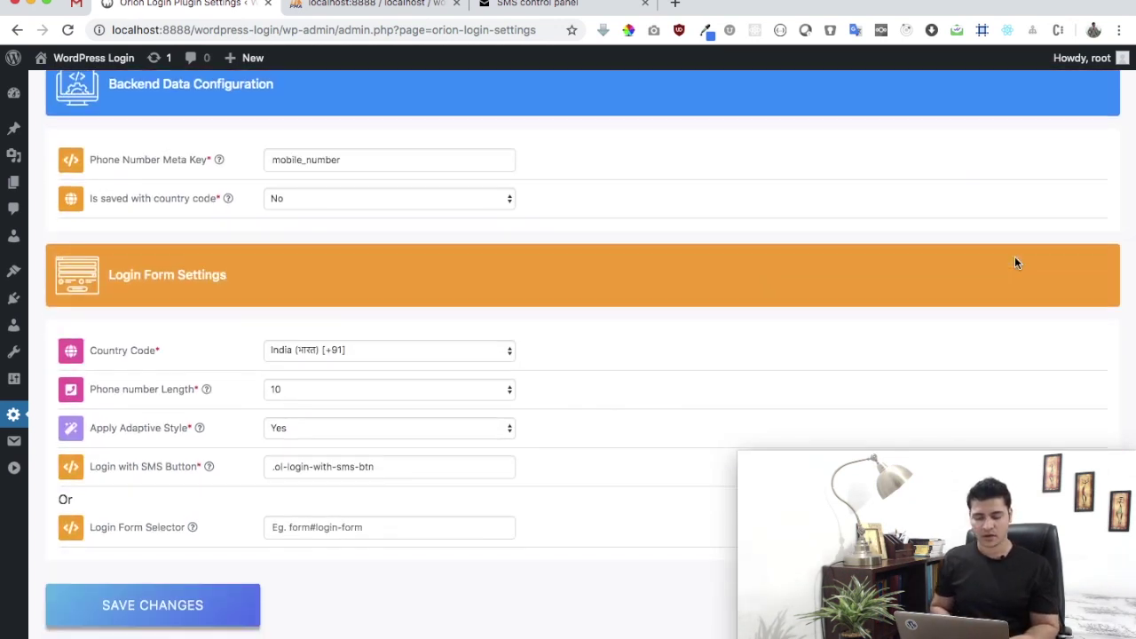
{"action": "scroll", "coordinate": [1017, 263], "scroll_direction": "up", "scroll_amount": 5}
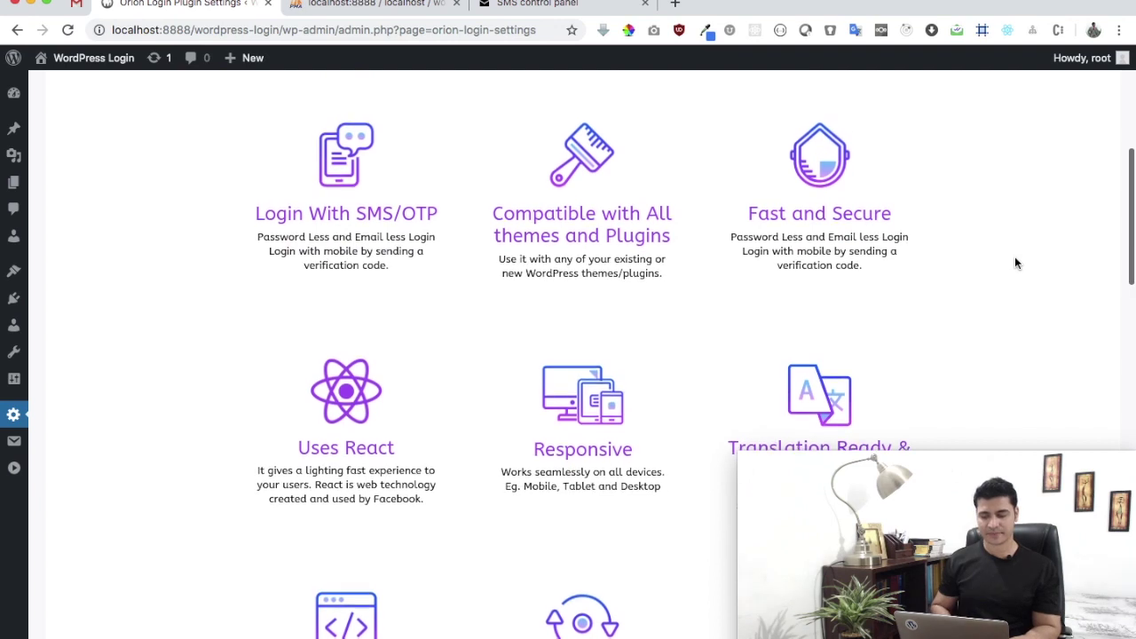
{"action": "scroll", "coordinate": [1016, 263], "scroll_direction": "down", "scroll_amount": 12}
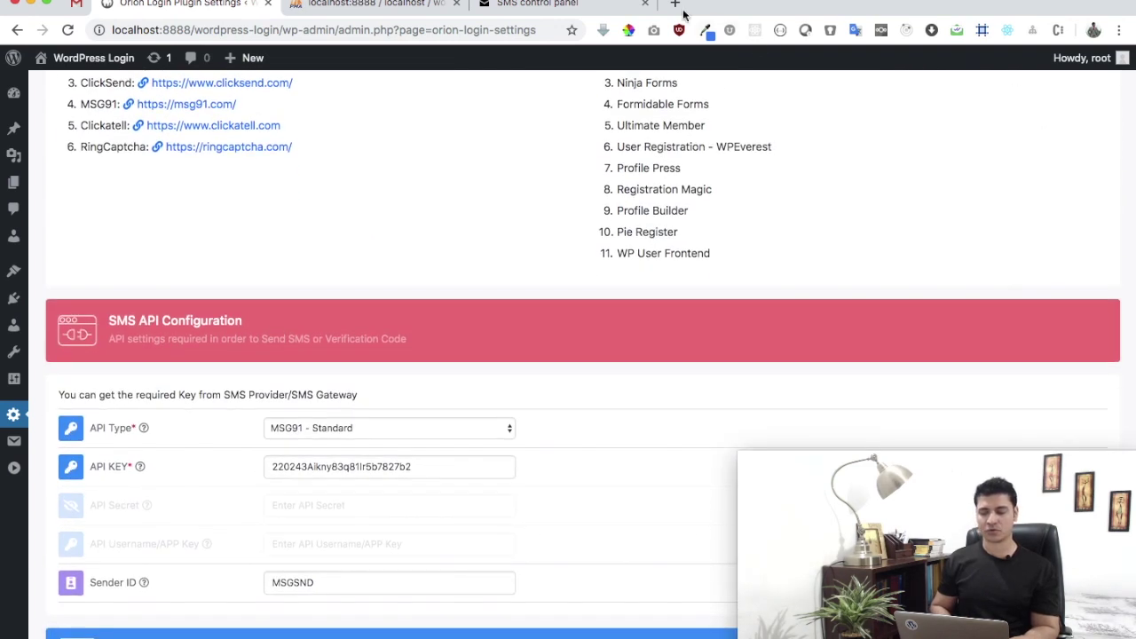
- Load twitter.com in a new tab via the 'tw' address-bar shortcut
{"action": "left_click", "coordinate": [680, 8]}
{"action": "type", "text": "tw"}
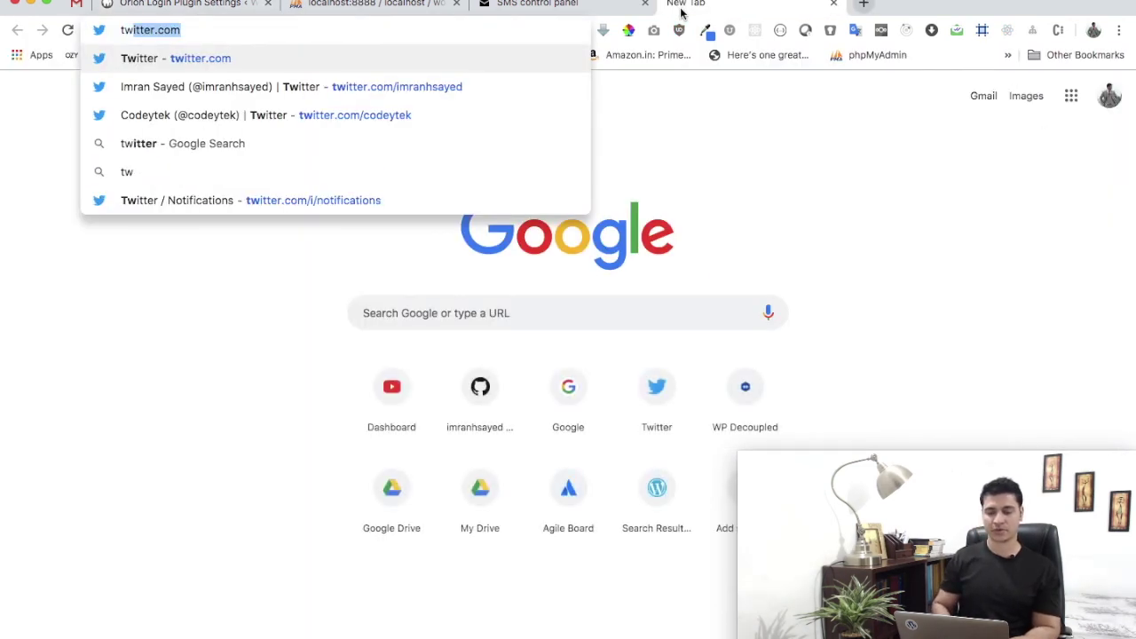
{"action": "key", "text": "Return"}
{"action": "left_click", "coordinate": [275, 33]}
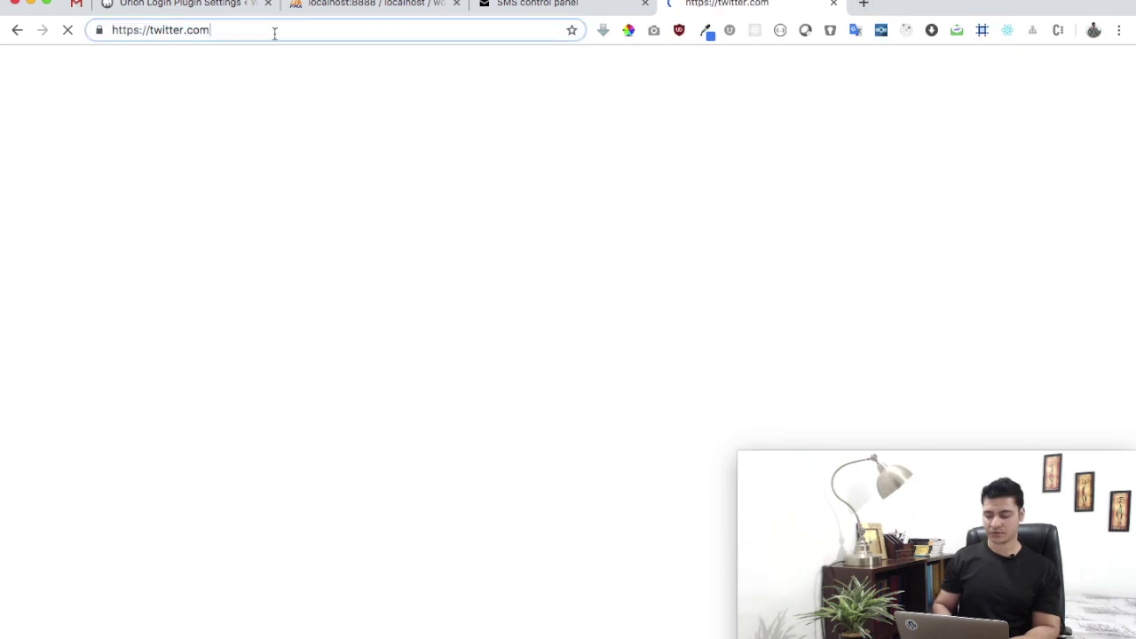